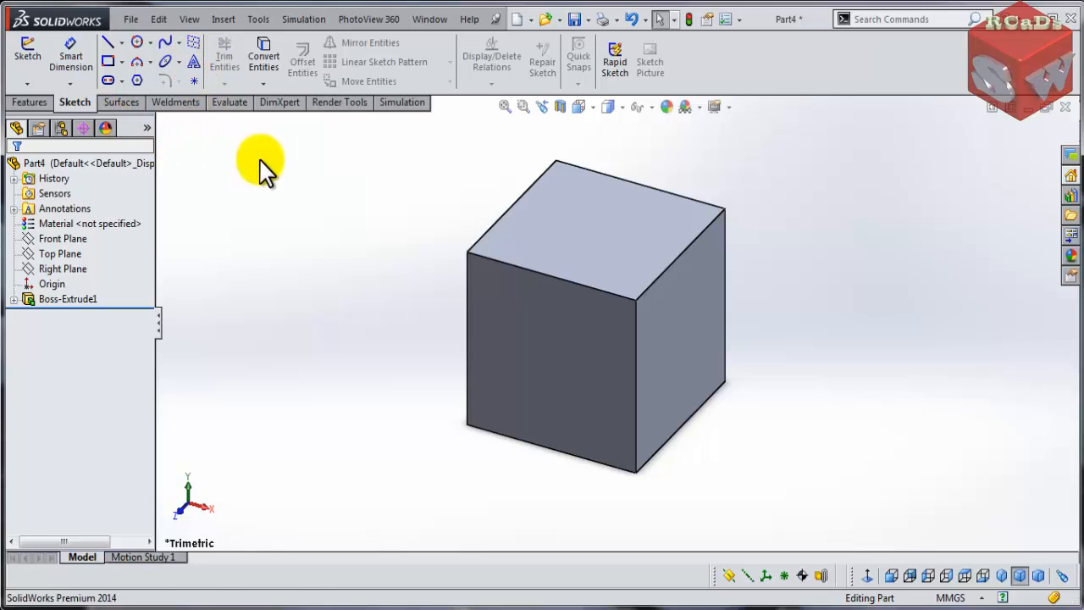
- Open the cube's base extrusion sketch for editing to inspect it, and exit without changes
click(66, 298)
click(56, 253)
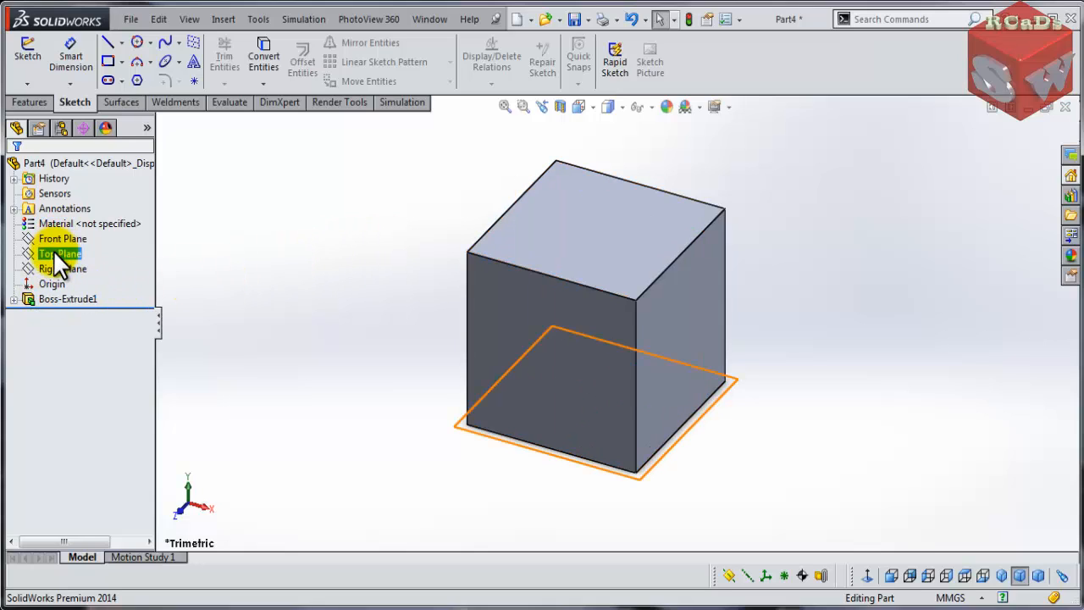
click(14, 298)
click(57, 312)
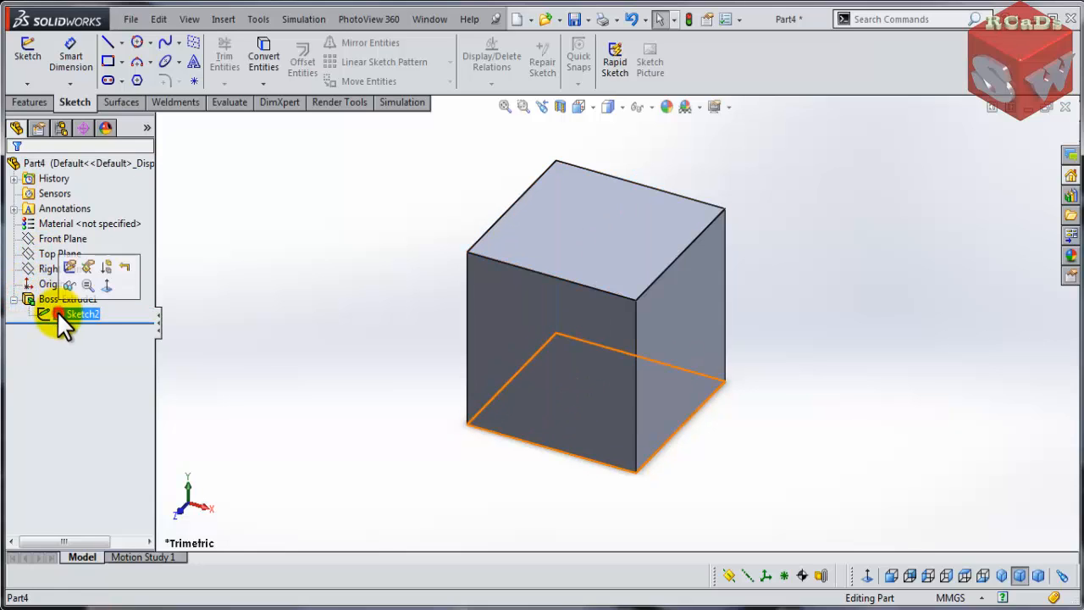
click(75, 268)
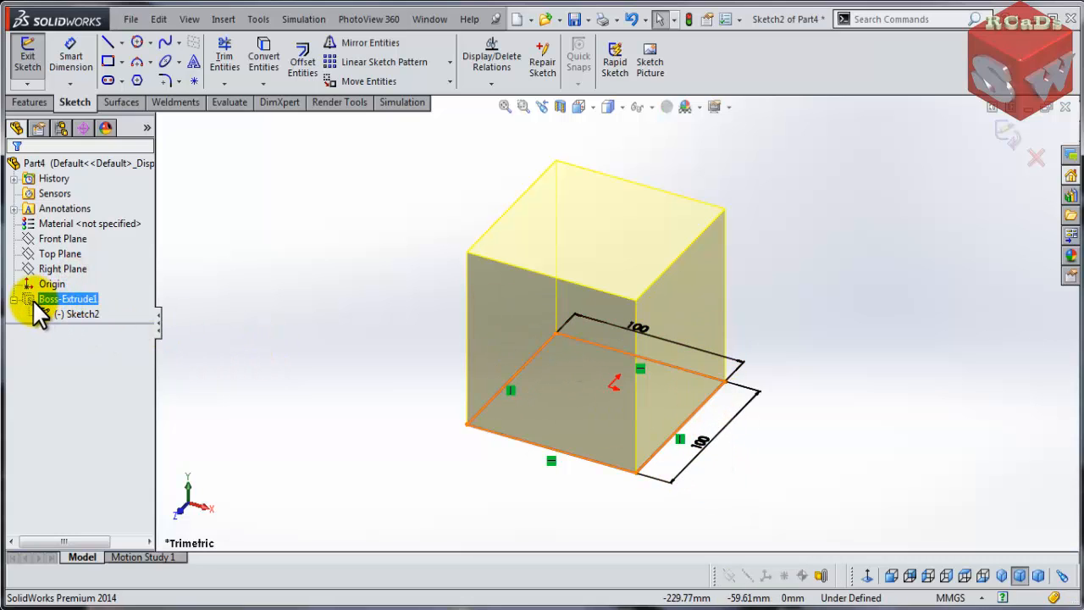
double_click(270, 206)
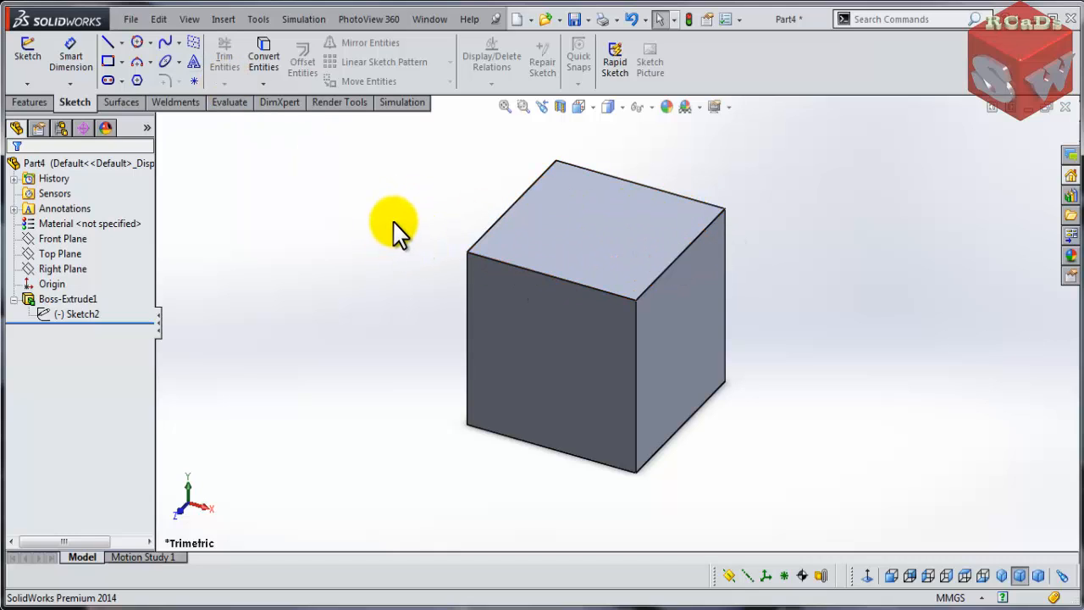
- Start Sketch Text on the cube's top face and enter the text RCaDs
middle_drag(392, 231, 386, 254)
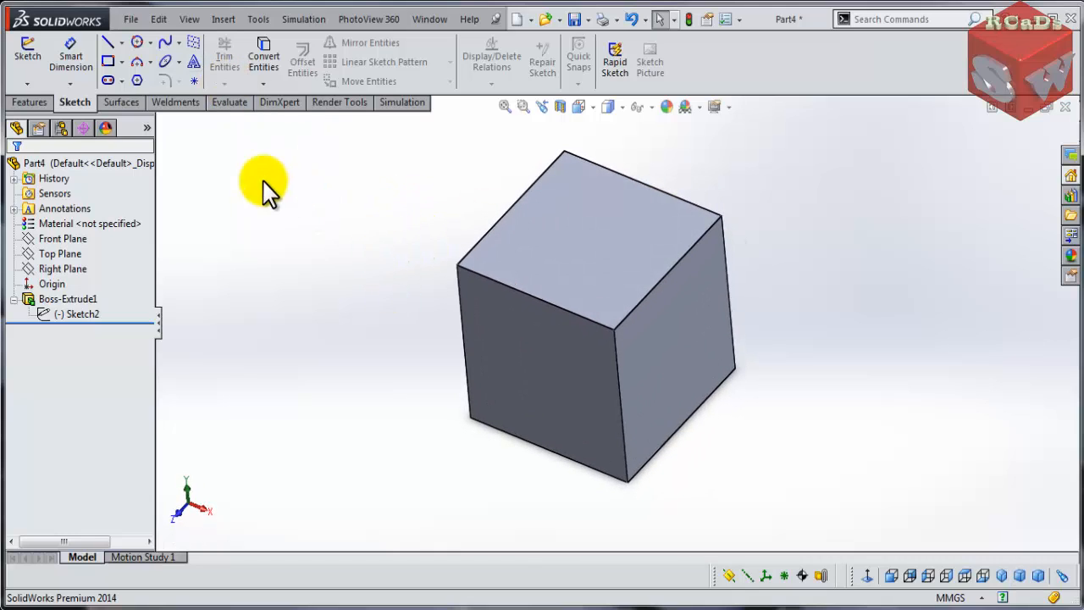
click(194, 63)
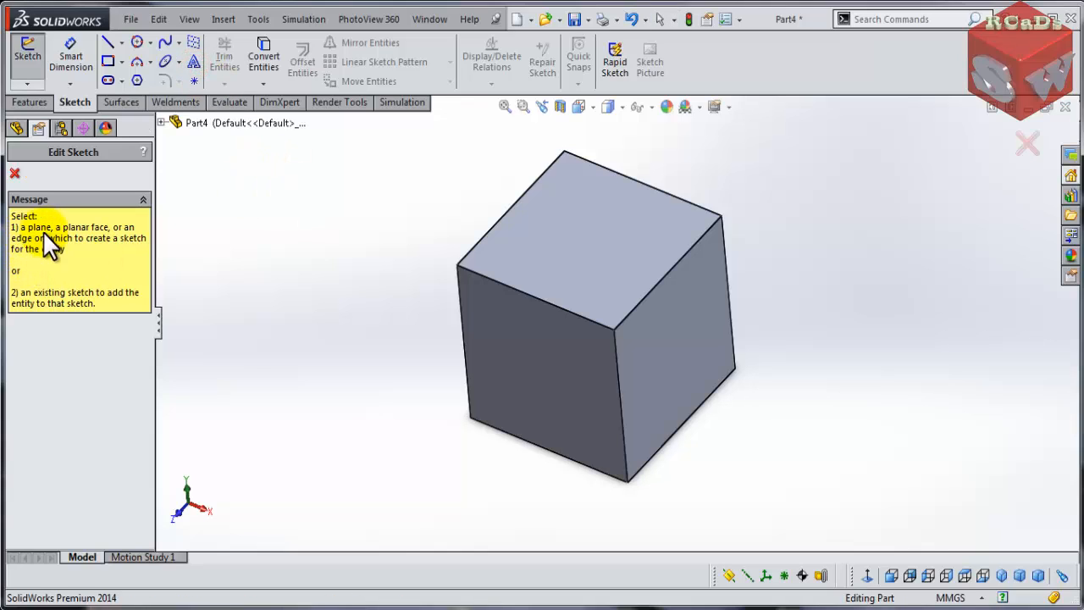
click(576, 249)
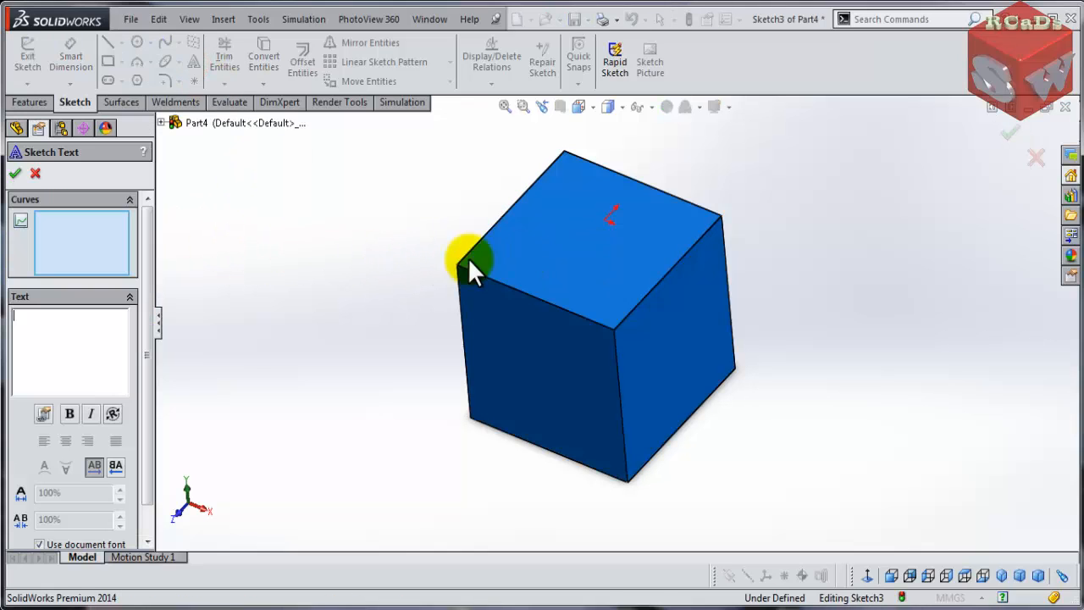
click(51, 330)
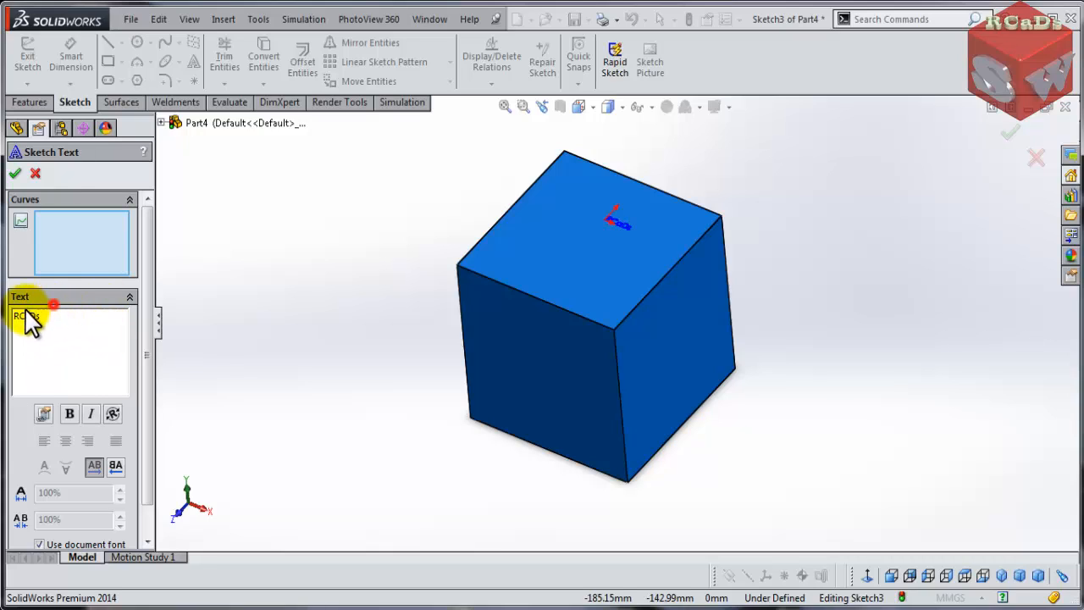
drag(53, 316, 5, 319)
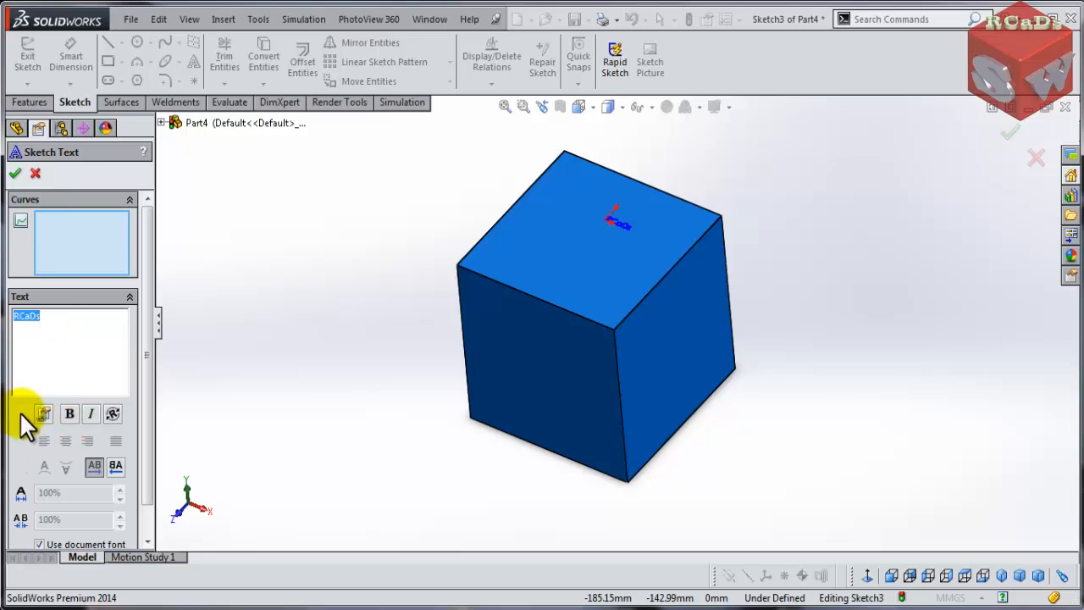
click(69, 416)
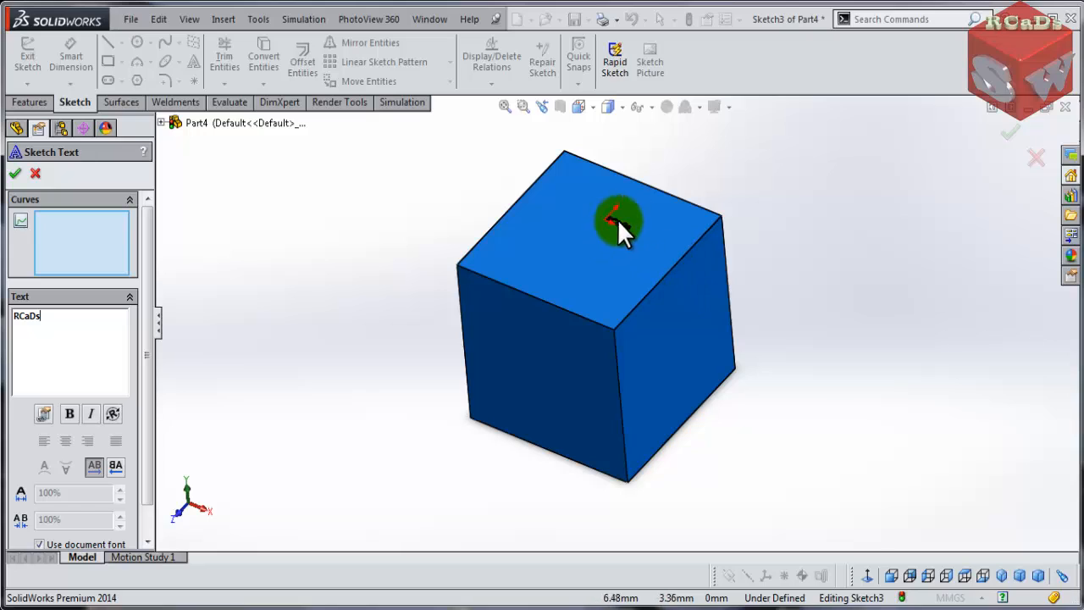
- Turn off the document font and set the text font to Forte at 72 points
scroll(137, 474, down, 1)
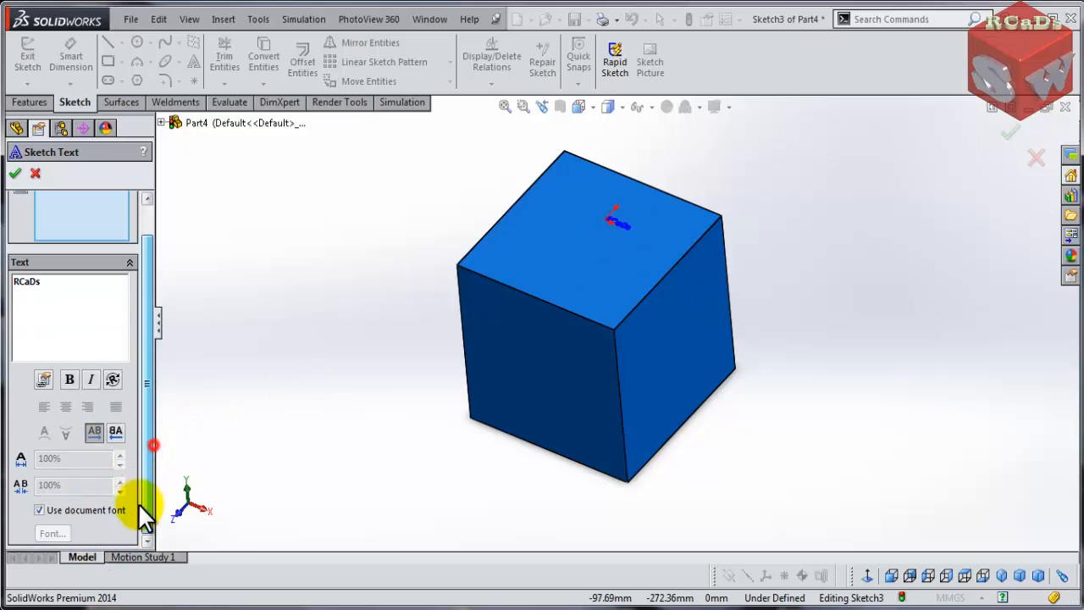
click(39, 511)
click(58, 534)
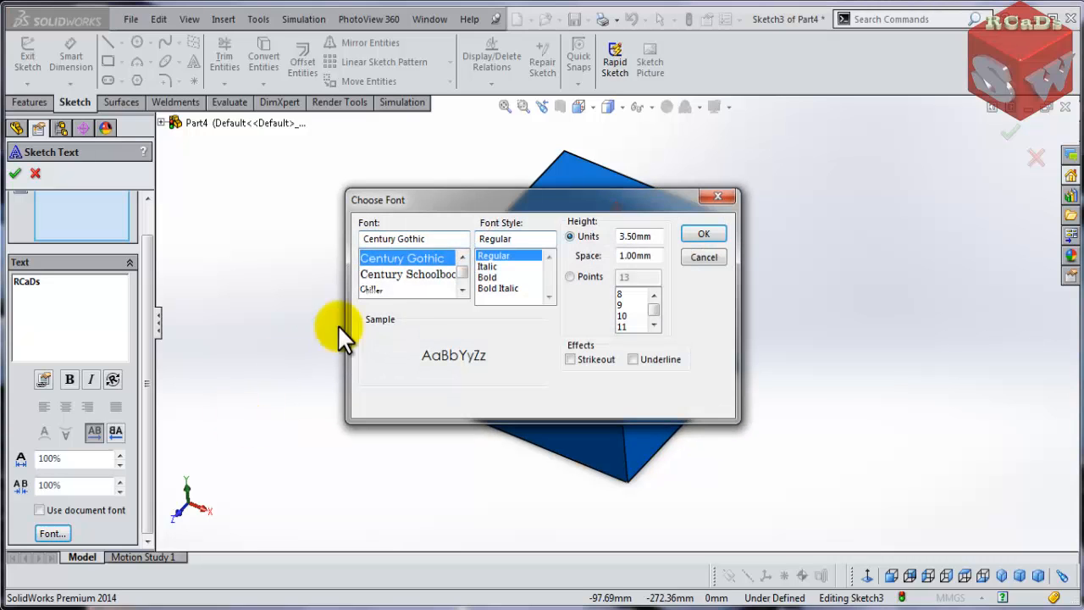
click(425, 238)
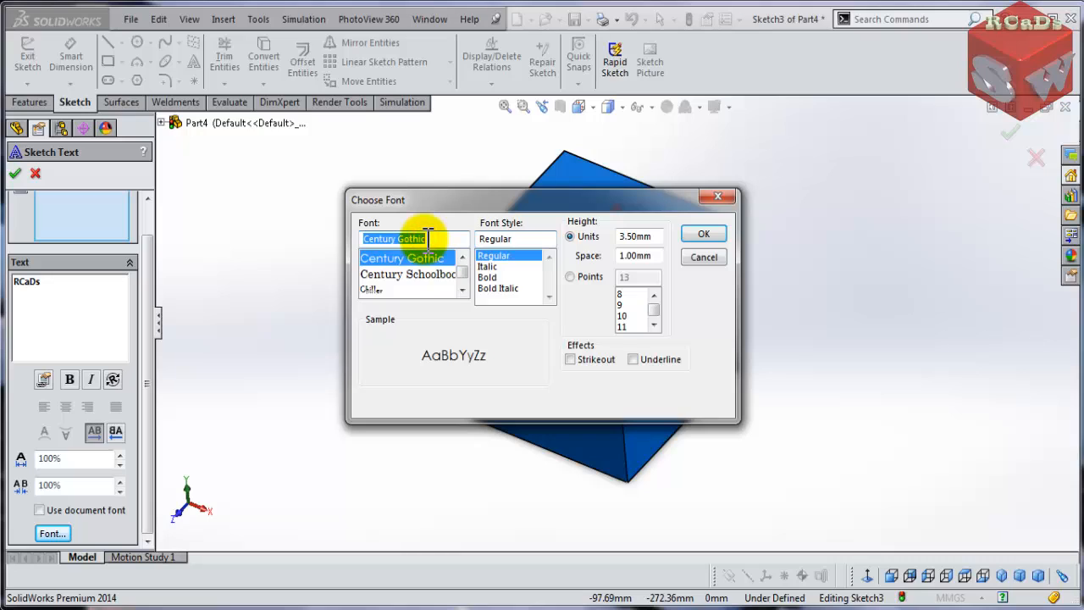
text(for)
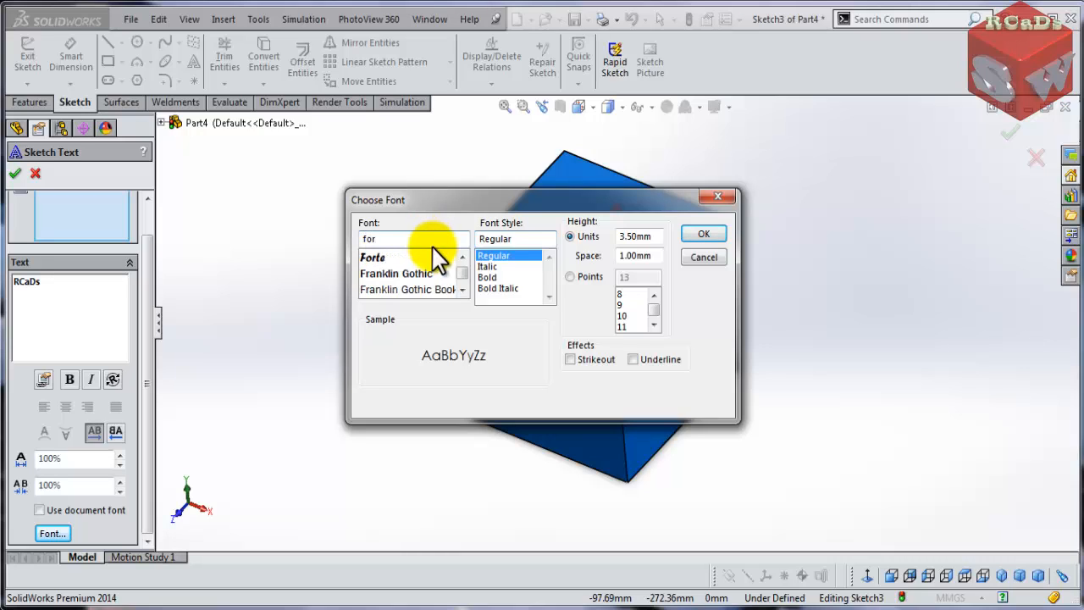
click(390, 256)
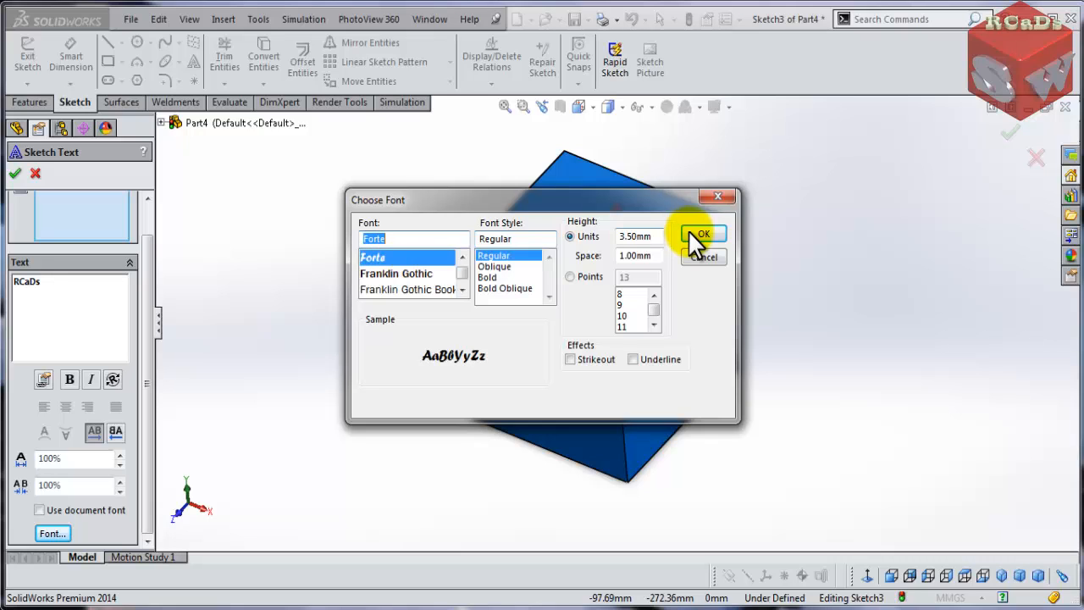
double_click(642, 237)
drag(496, 201, 468, 243)
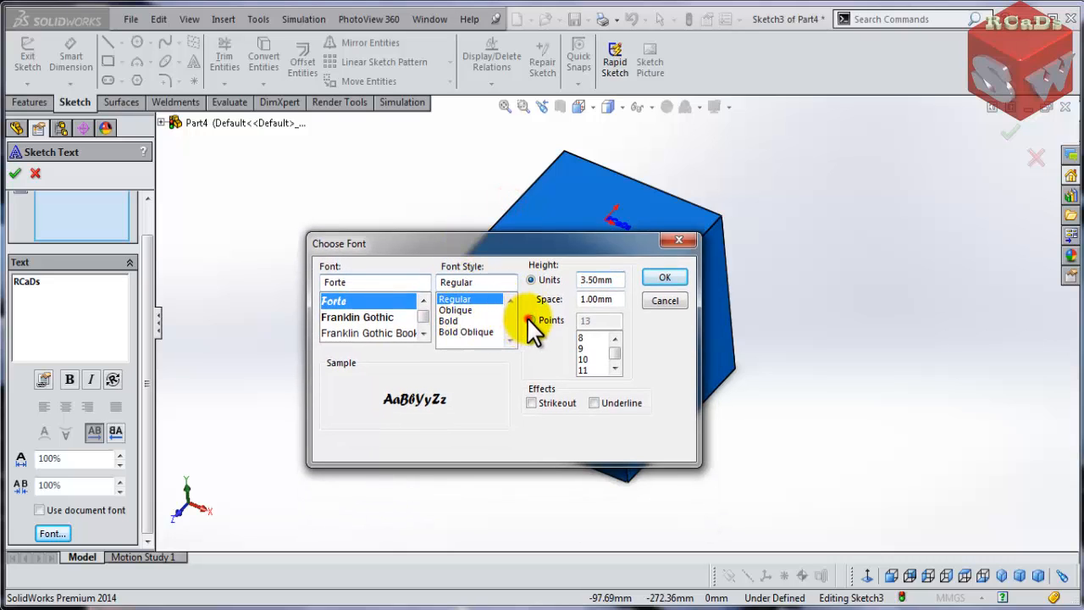
click(530, 319)
click(619, 350)
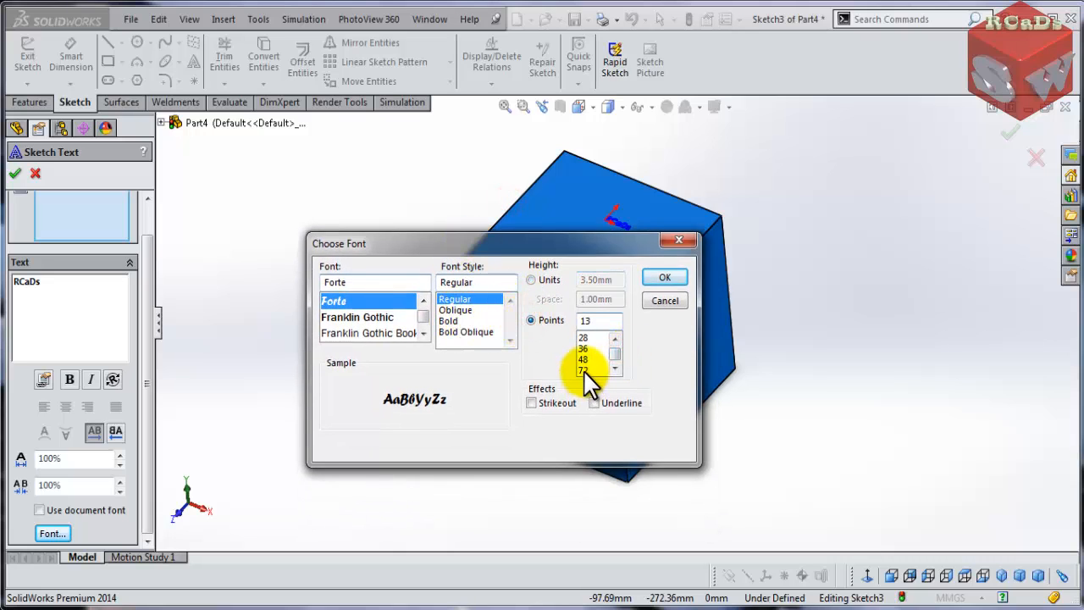
click(583, 370)
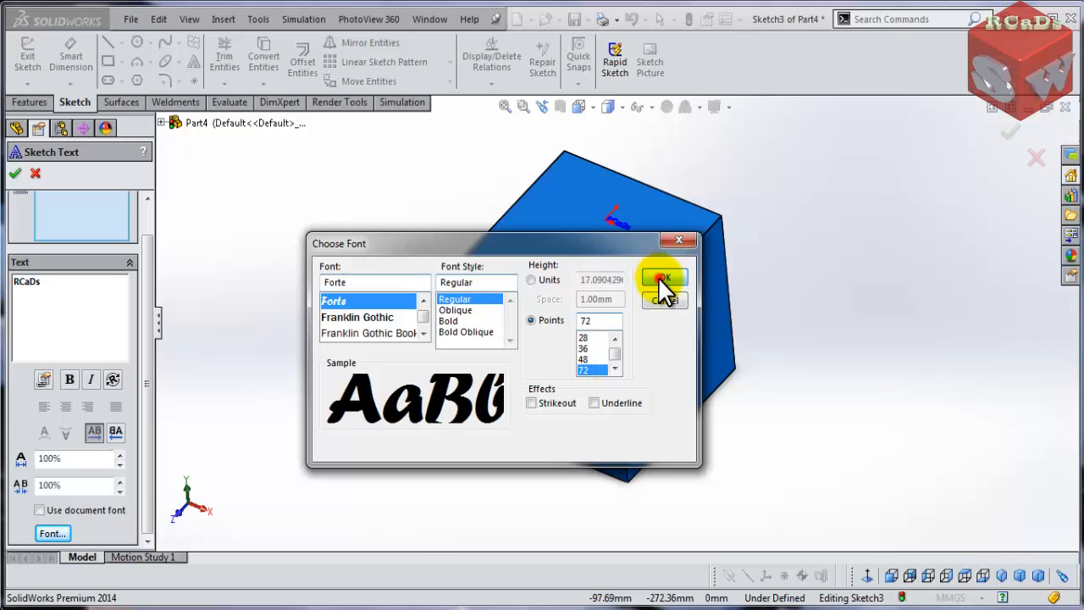
click(663, 280)
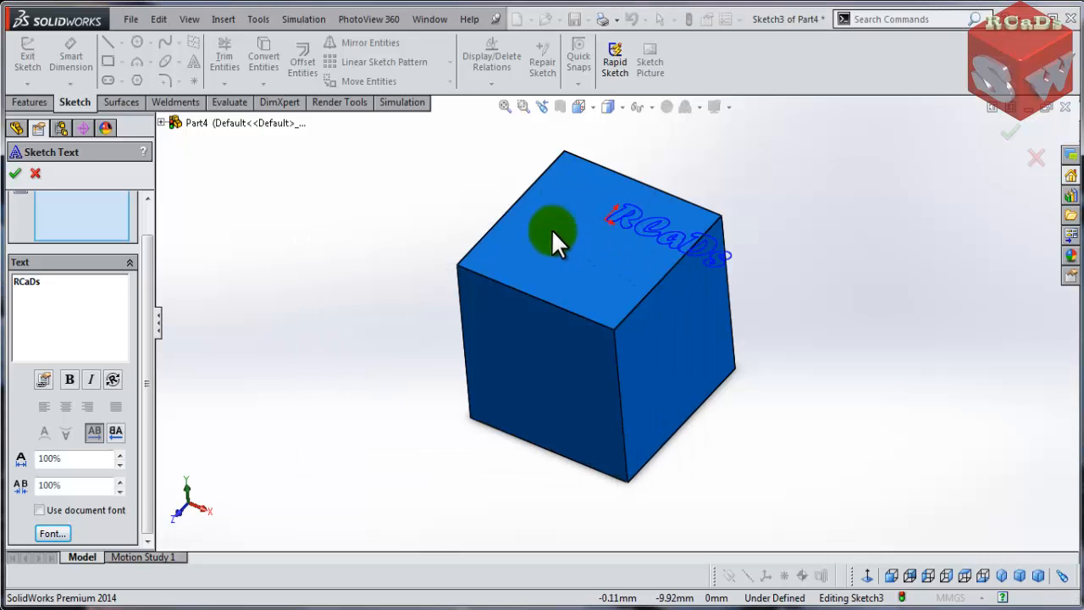
- Change the text height to 90 points and move the text onto the middle of the top face
click(52, 533)
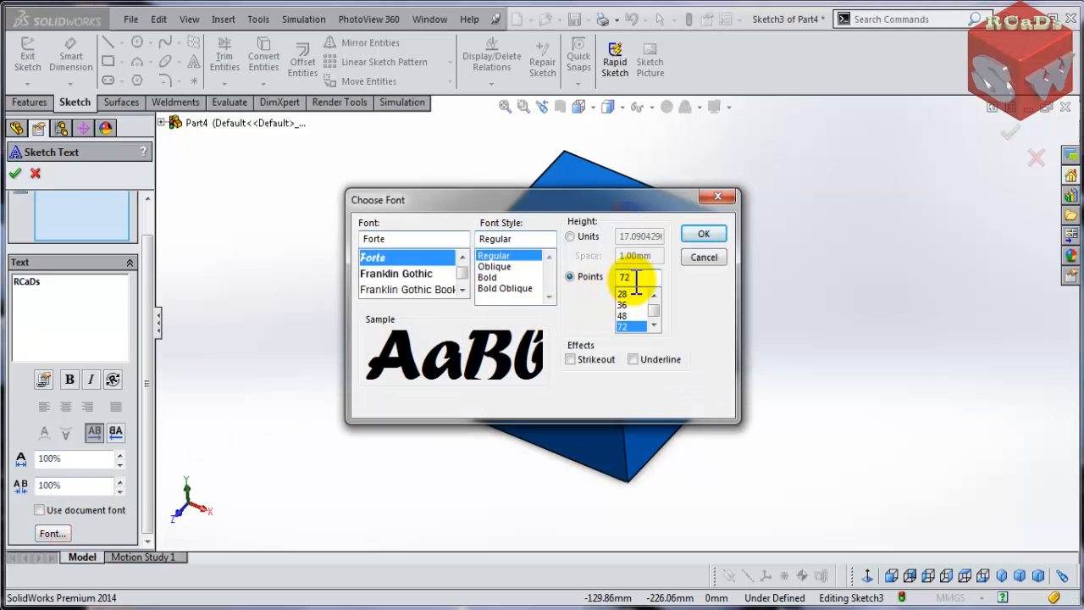
double_click(649, 274)
text(90)
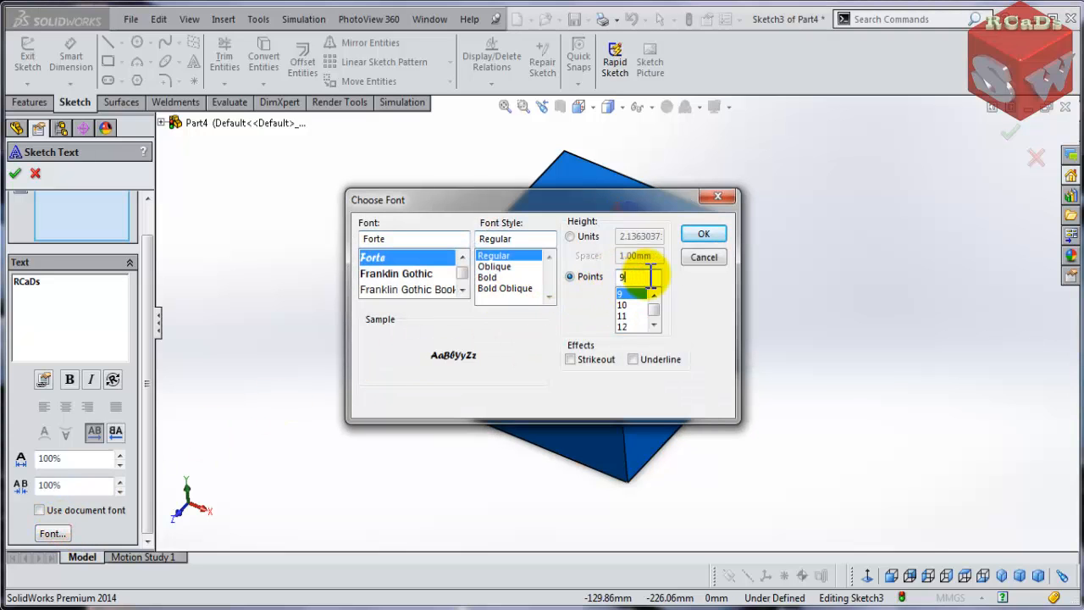
key(Return)
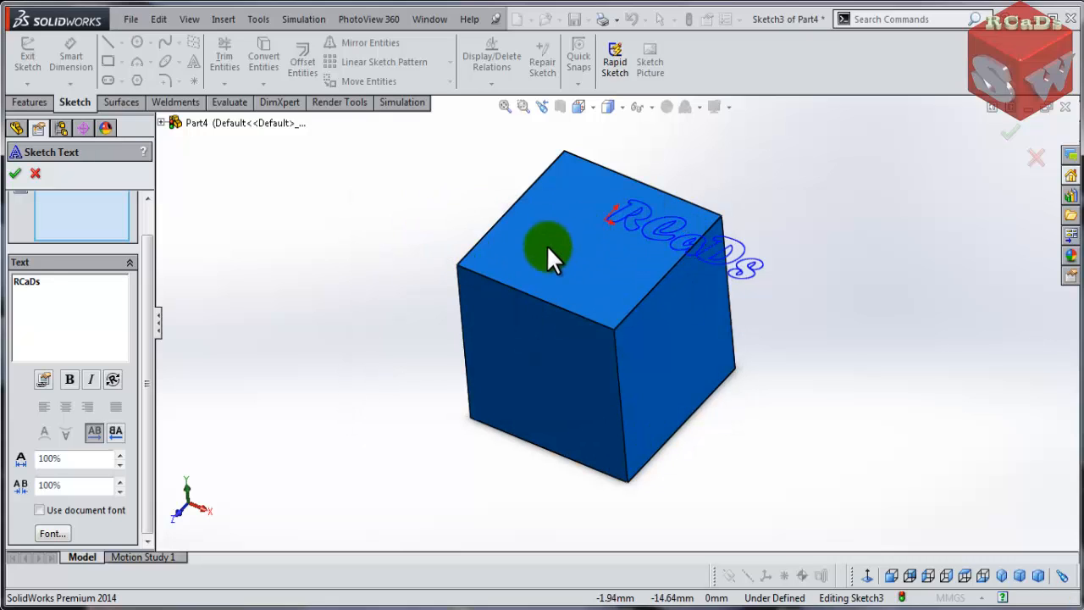
mouse_move(514, 253)
mouse_down()
mouse_move(503, 255)
mouse_move(507, 236)
mouse_move(565, 239)
mouse_move(508, 222)
mouse_move(506, 232)
mouse_up()
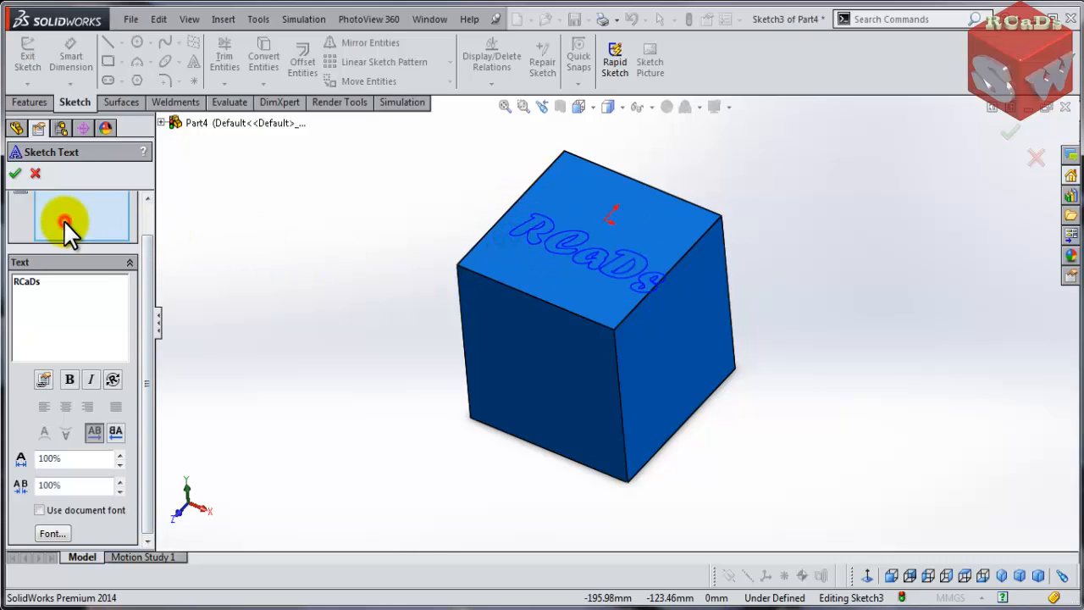
- Try fitting the text along the top face's edges, clearing each edge selection
drag(148, 279, 150, 232)
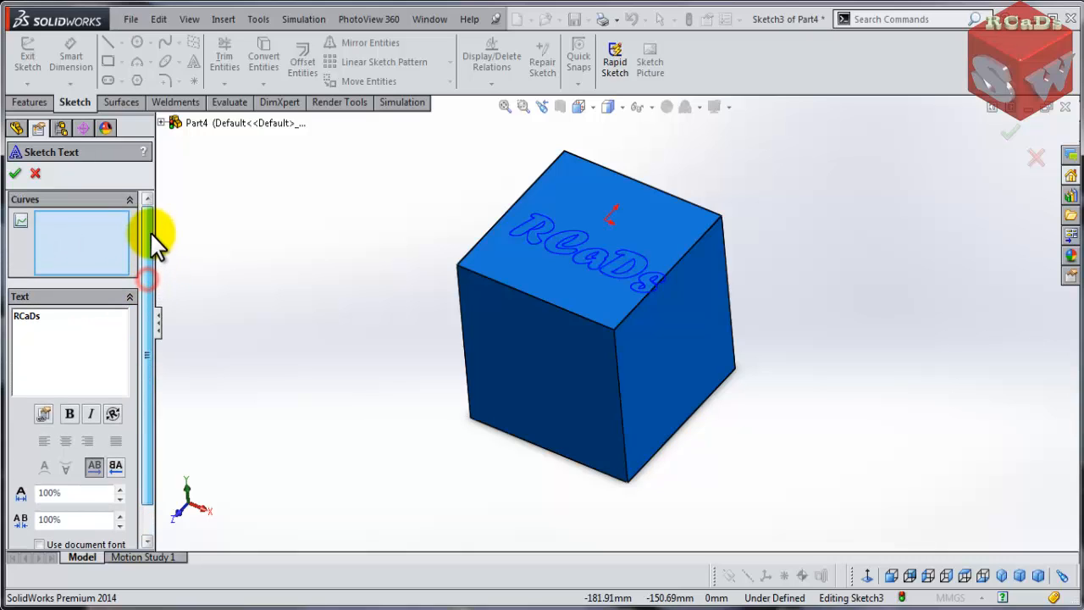
click(75, 243)
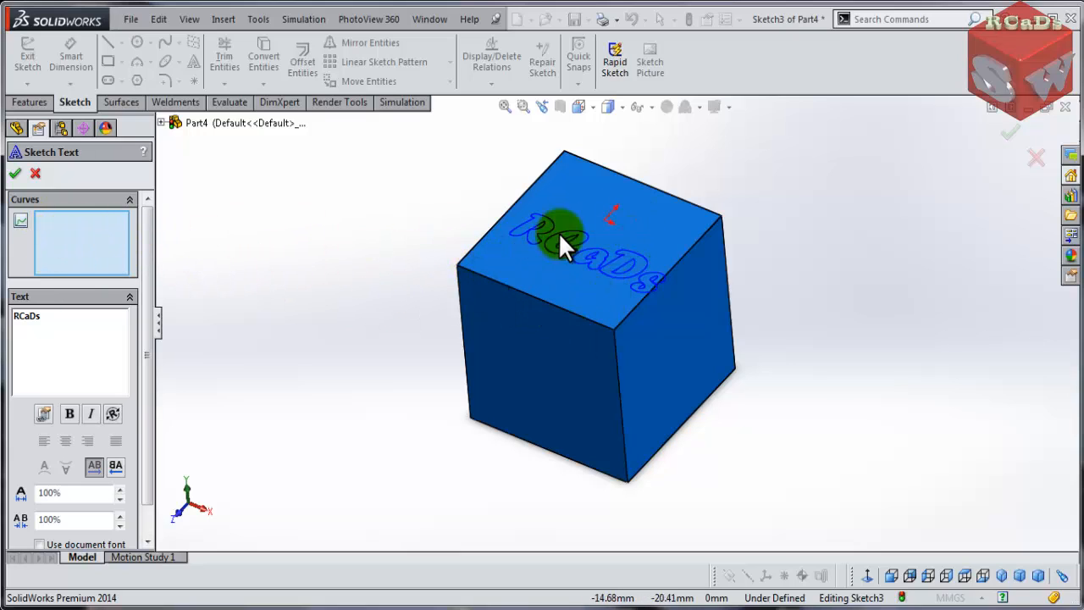
click(541, 301)
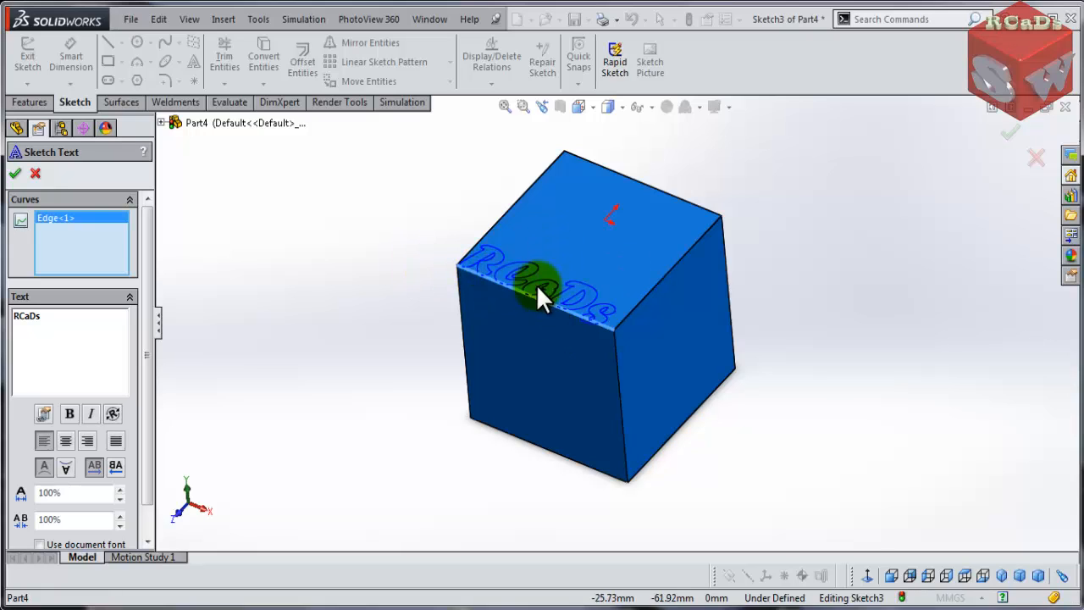
click(642, 301)
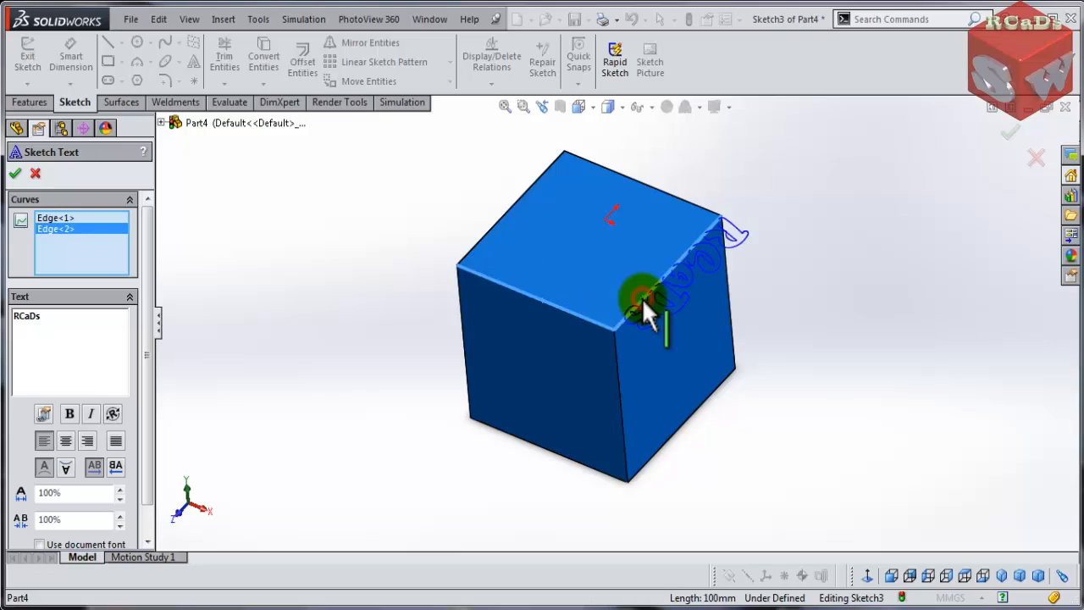
right_click(63, 219)
click(108, 227)
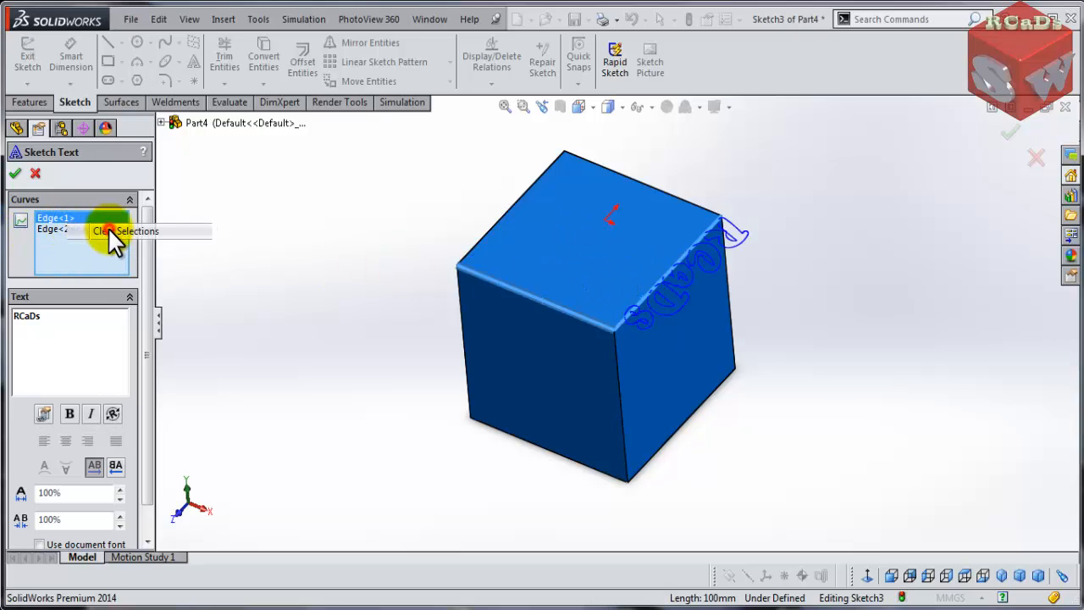
click(494, 224)
right_click(56, 222)
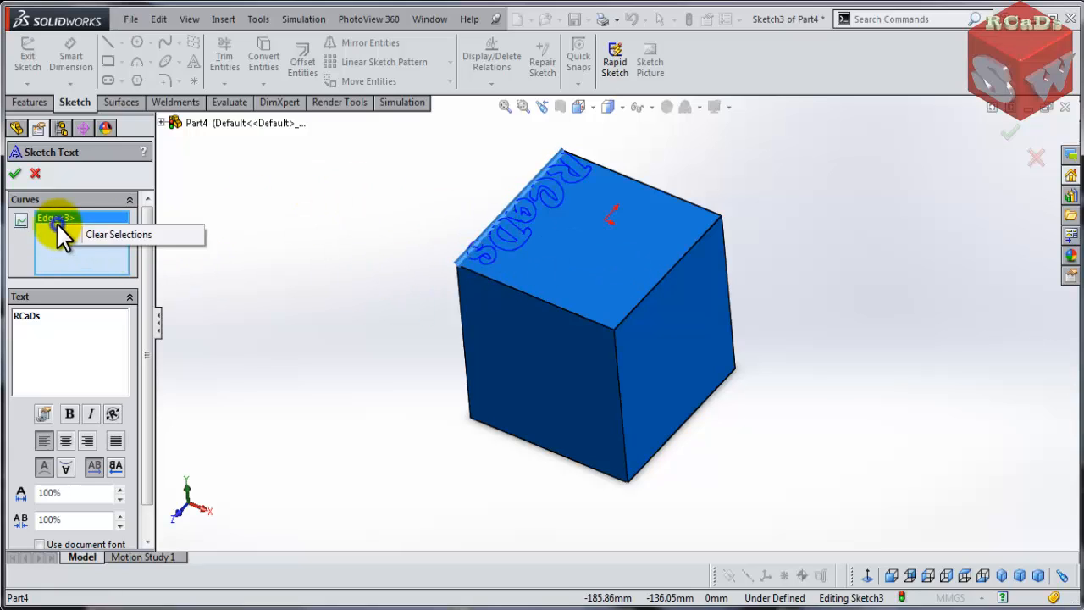
click(91, 238)
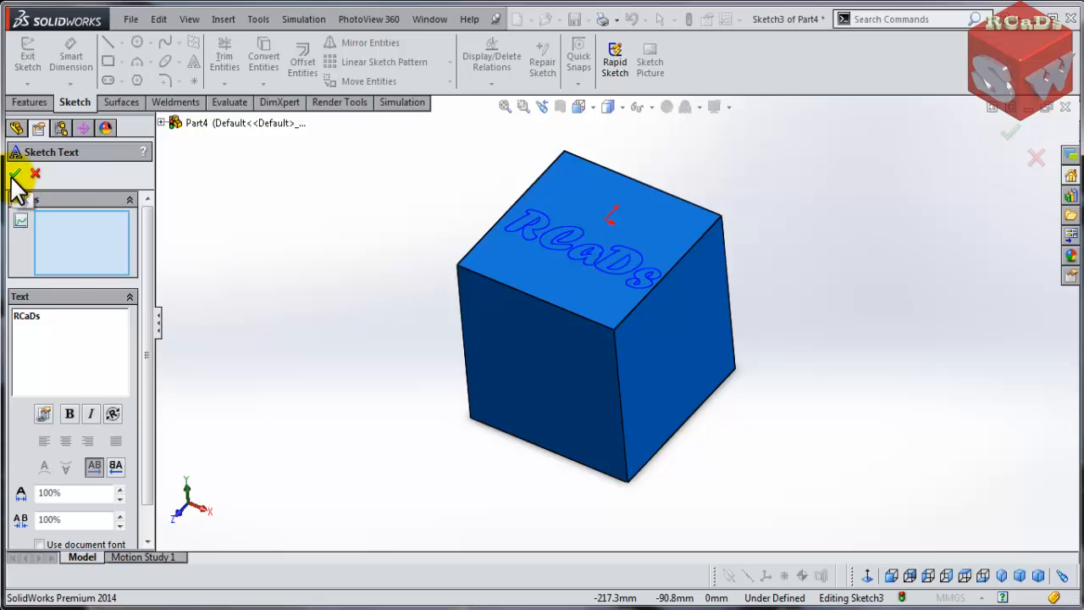
- Try the reversed text direction and switch back to the normal direction
drag(145, 339, 144, 399)
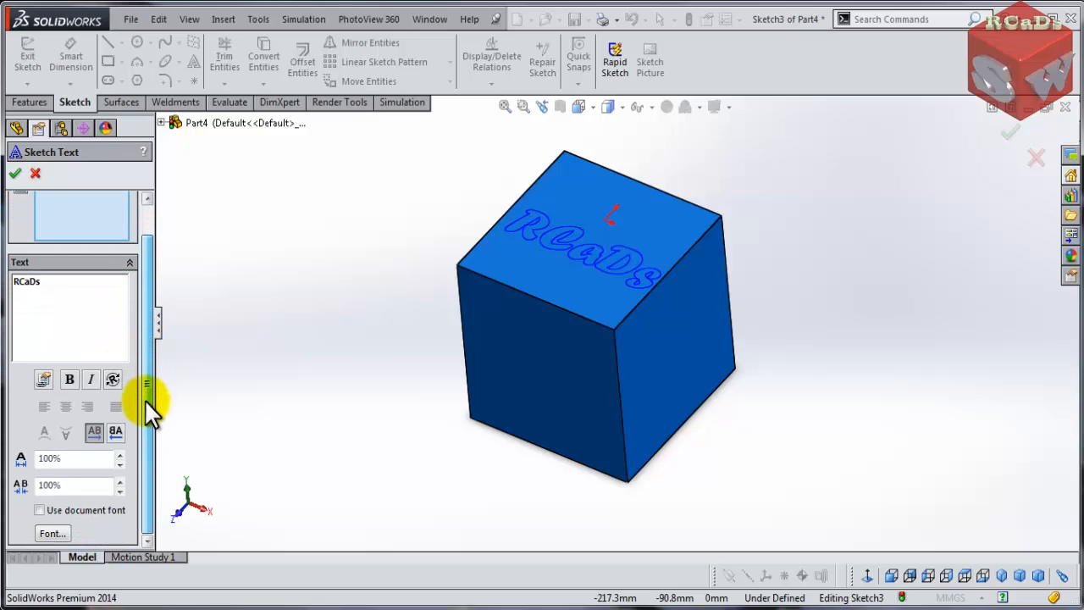
click(115, 437)
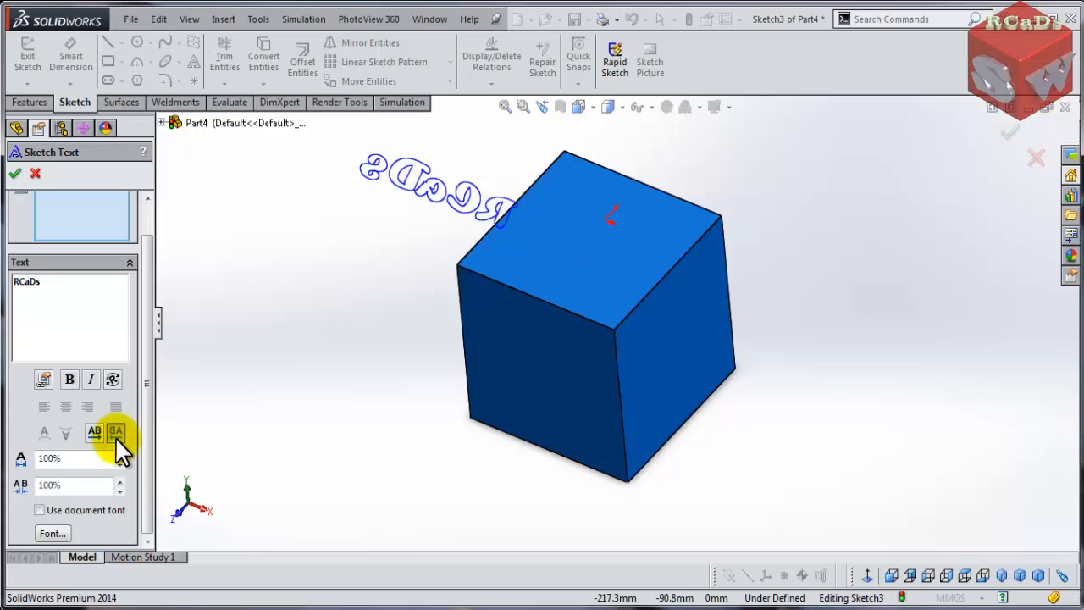
click(95, 434)
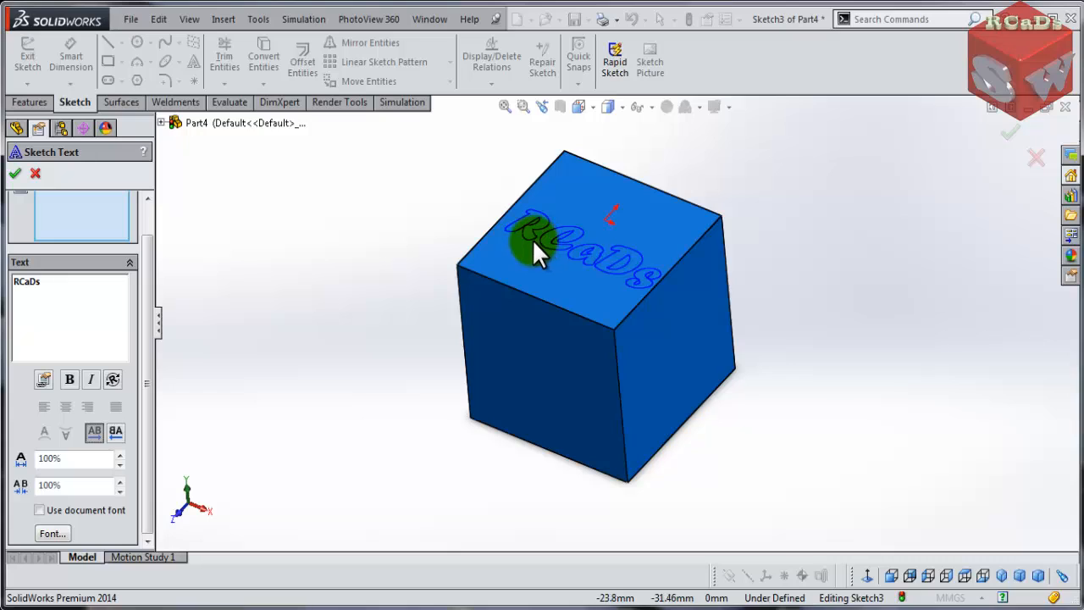
- Set the text's width factor to 90%
click(117, 453)
click(117, 454)
click(117, 454)
click(116, 454)
click(119, 462)
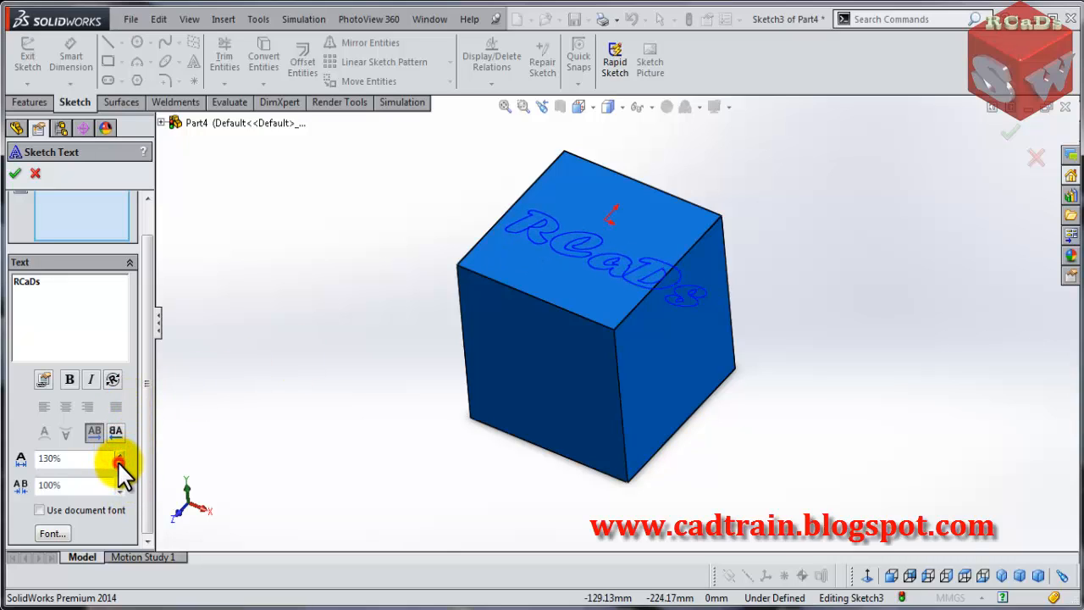
click(120, 462)
click(120, 462)
click(120, 463)
click(119, 463)
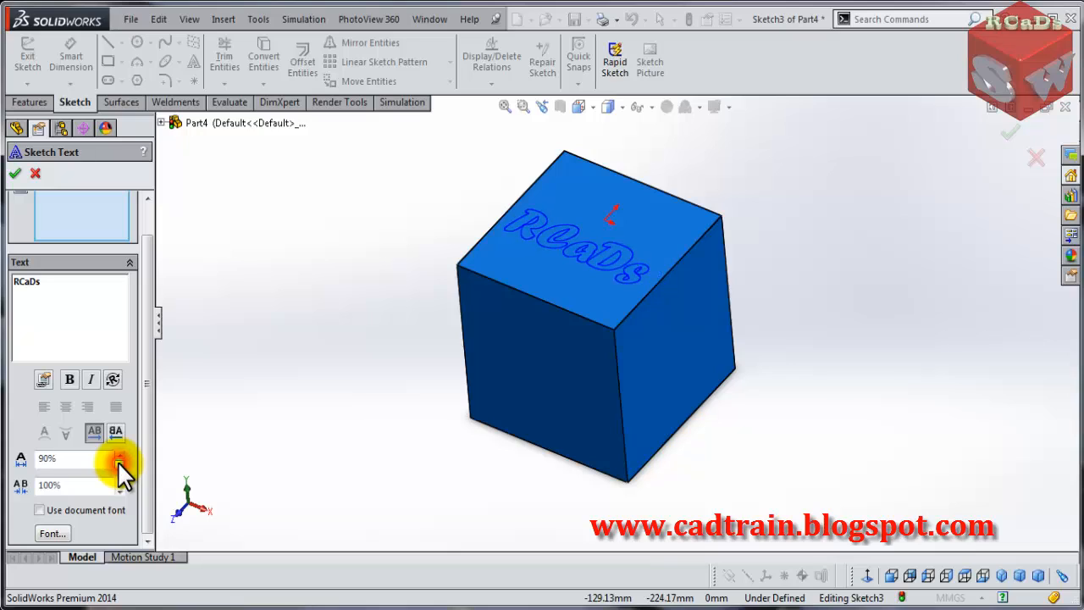
- Set the text's width factor to 100%, trying 120% character spacing before returning spacing to 100%
double_click(73, 459)
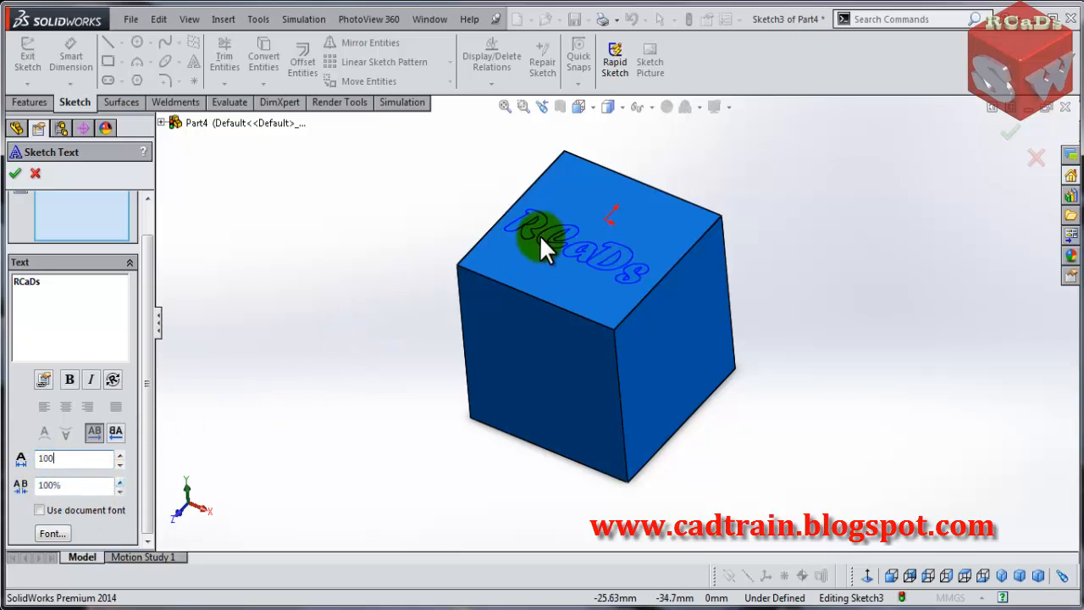
click(121, 480)
click(122, 479)
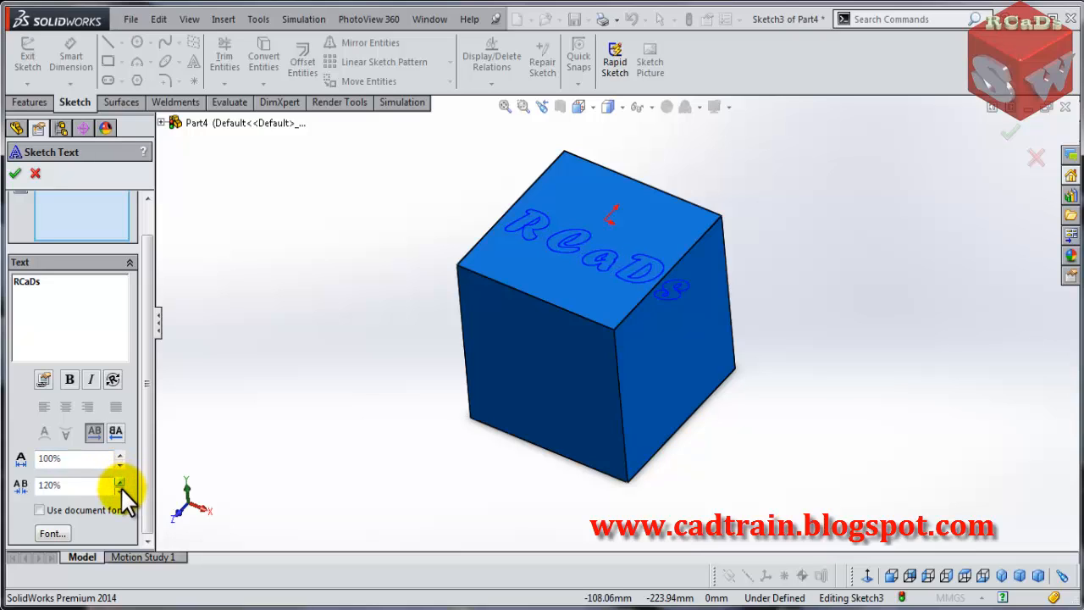
click(120, 488)
click(120, 488)
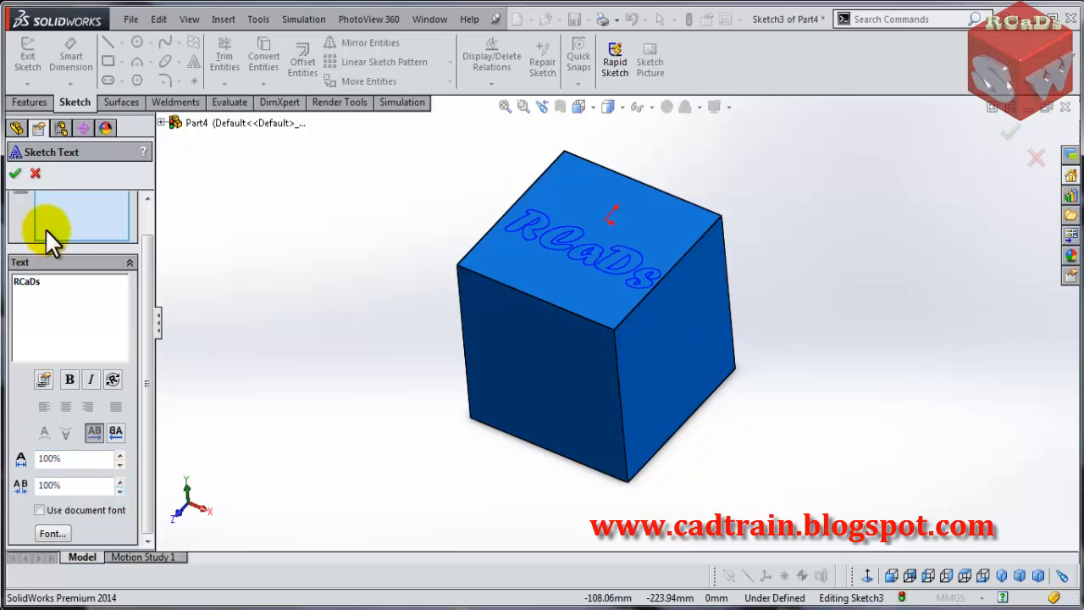
- Accept the sketch text and extrude it as a boss 5 mm from the sketch plane
click(16, 173)
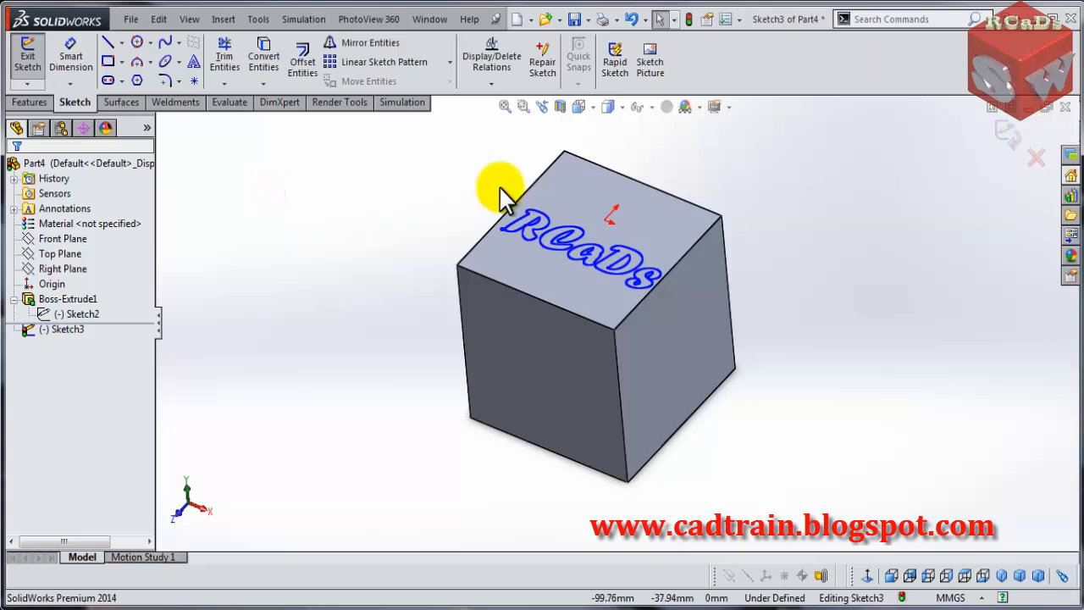
middle_drag(364, 252, 380, 356)
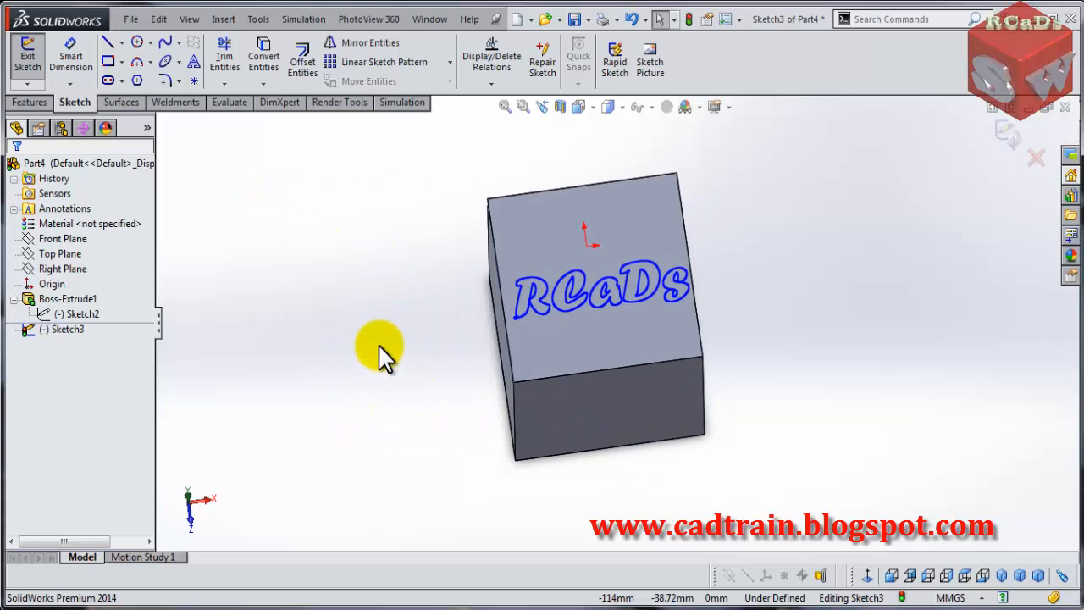
click(36, 106)
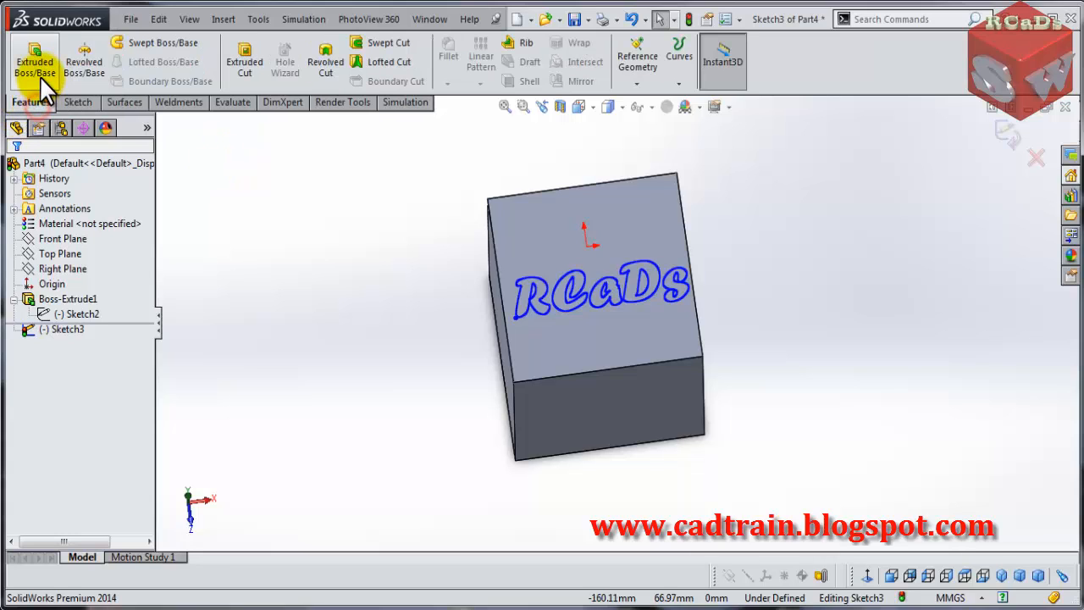
click(40, 76)
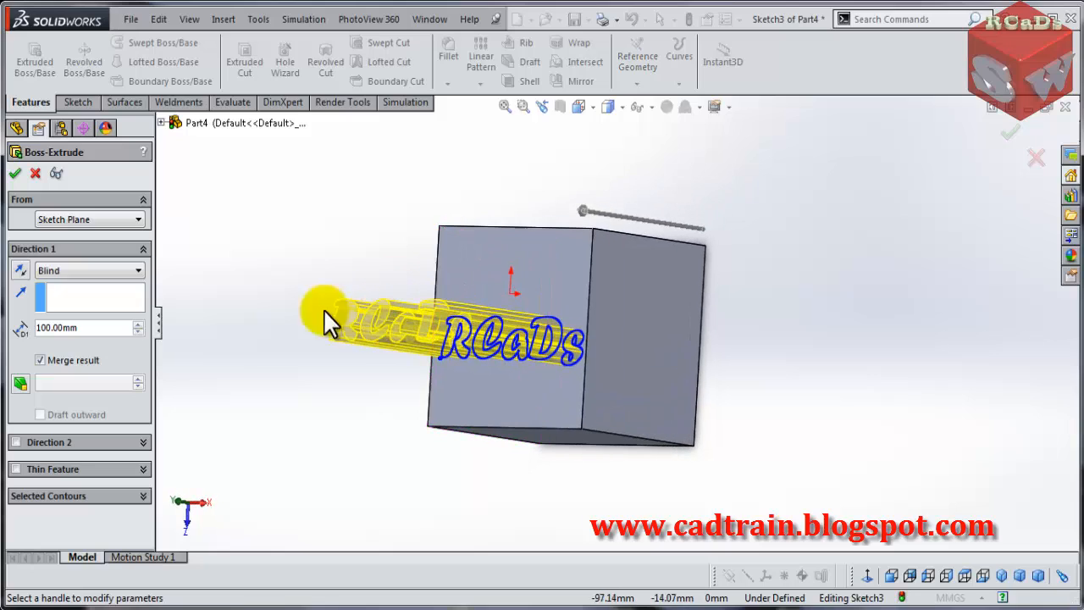
double_click(93, 329)
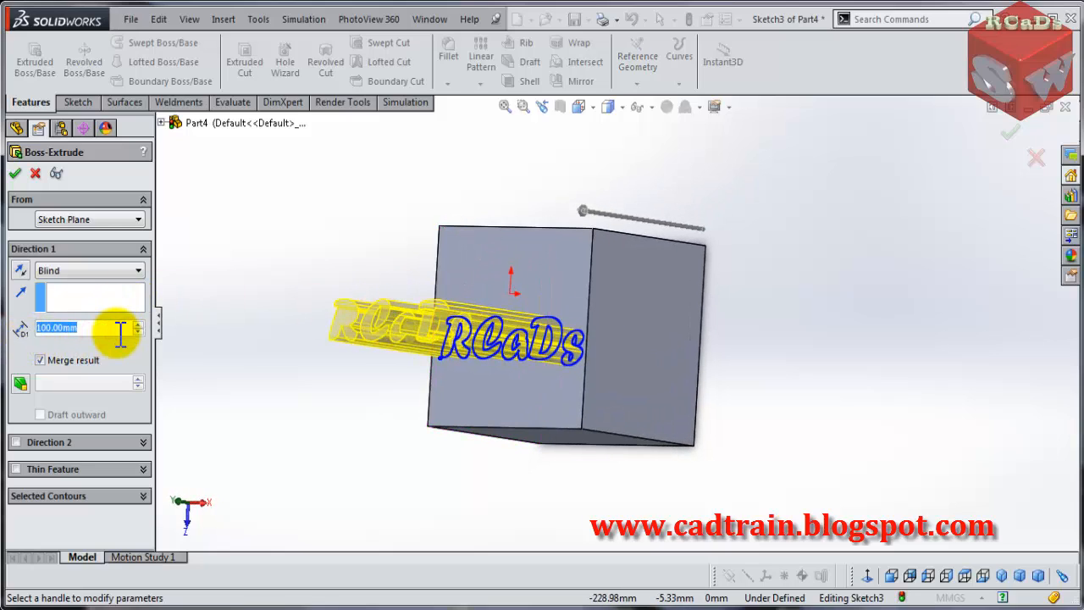
text(5)
key(Return)
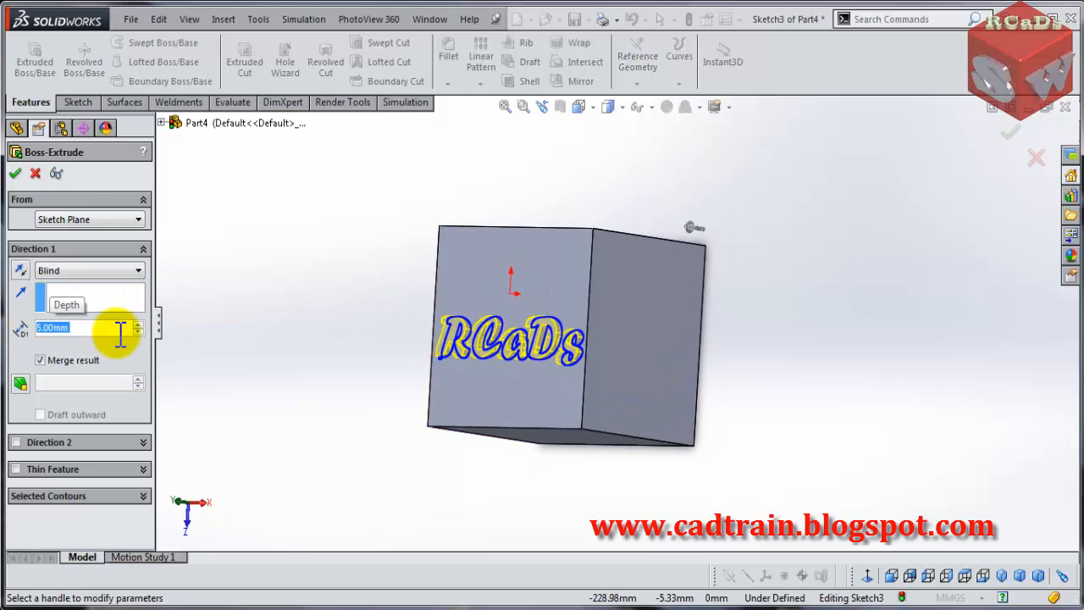
click(15, 173)
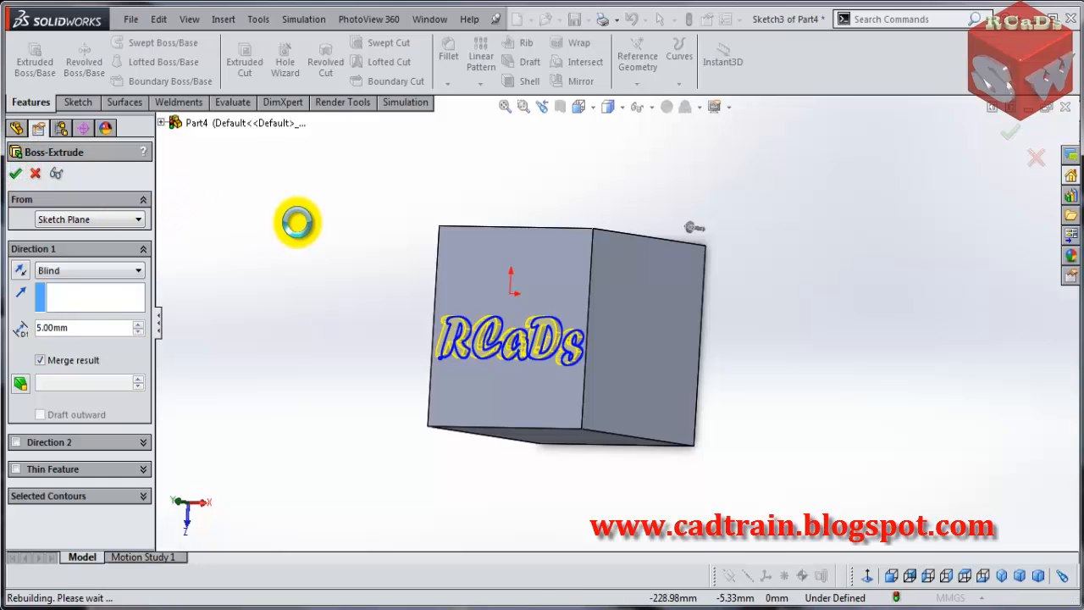
- Open a new sketch on a side face of the cube
middle_drag(296, 233, 337, 174)
middle_drag(366, 222, 443, 196)
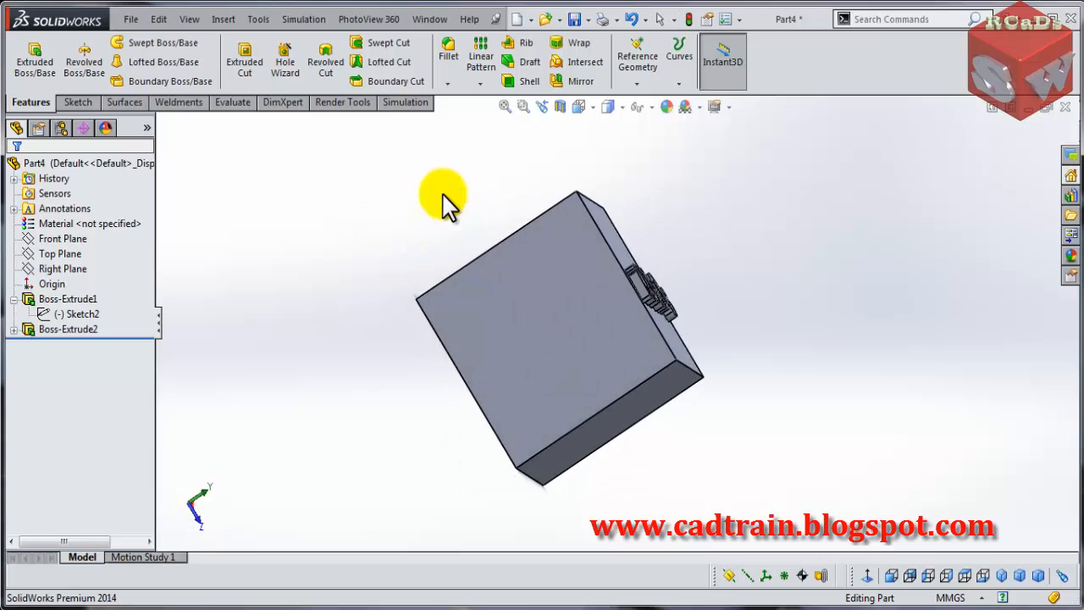
click(519, 285)
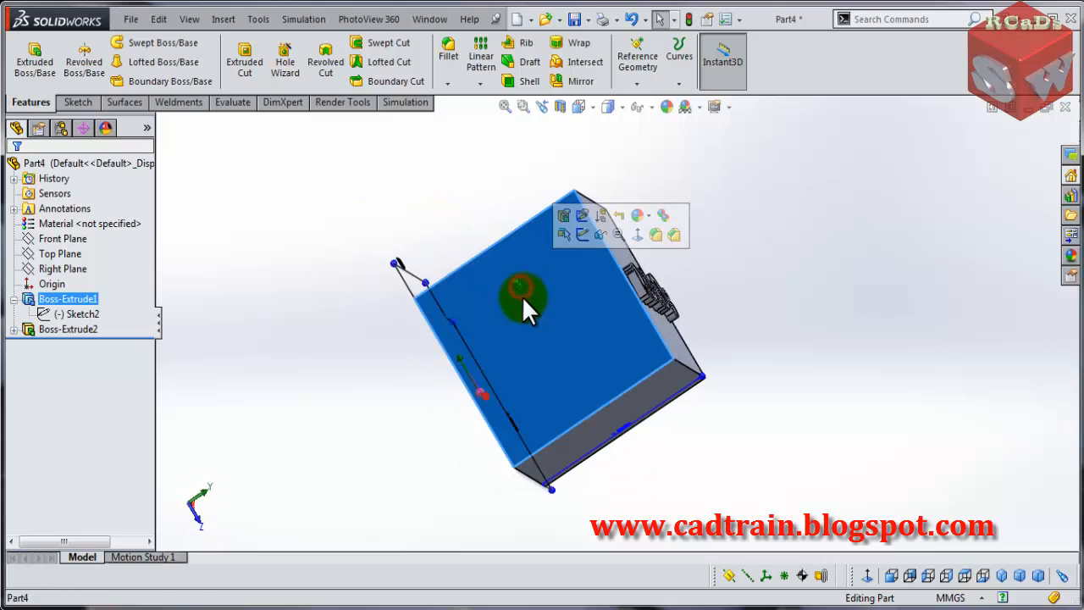
click(584, 236)
click(76, 102)
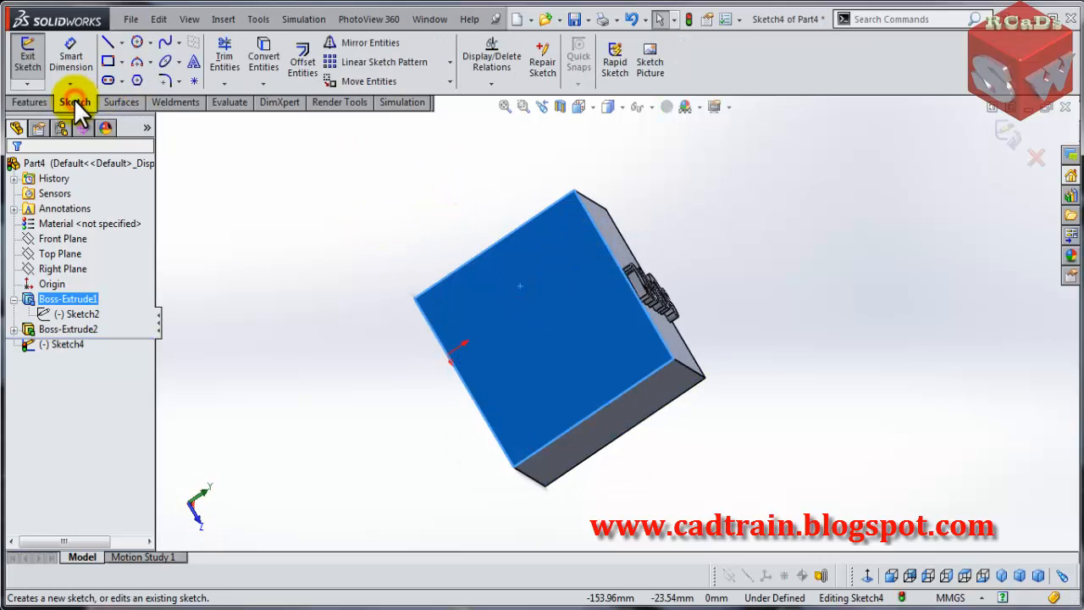
- Draw a three-point curved spline across the side face
click(168, 46)
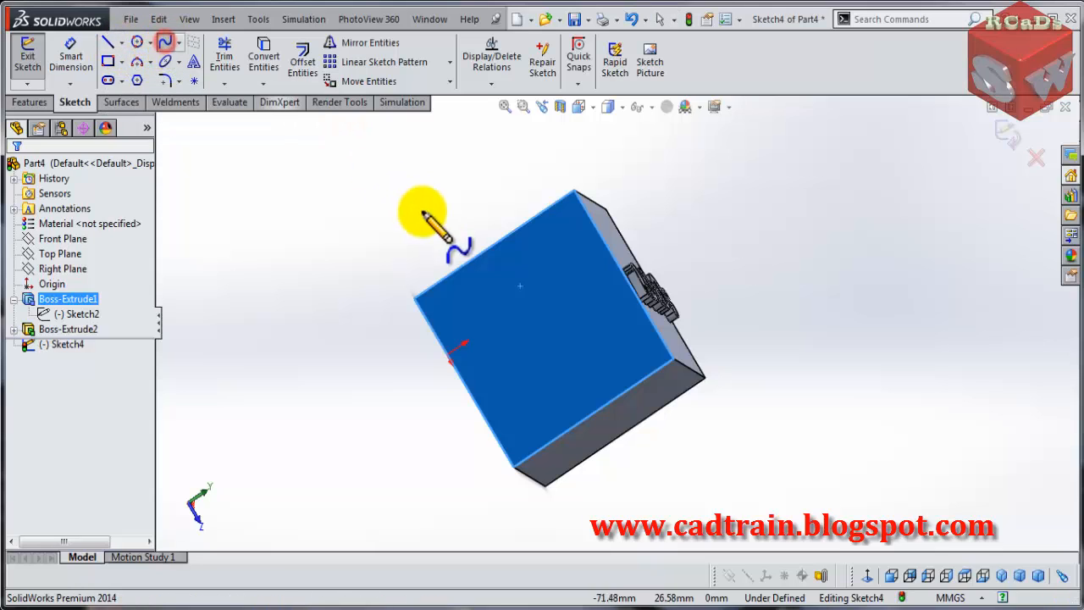
click(441, 310)
click(573, 358)
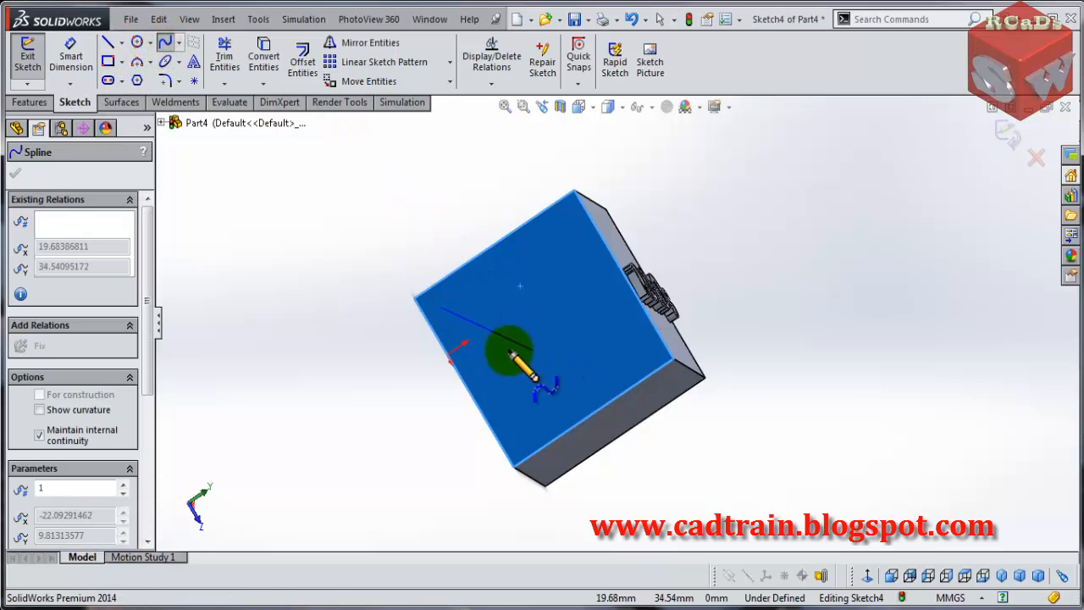
click(518, 351)
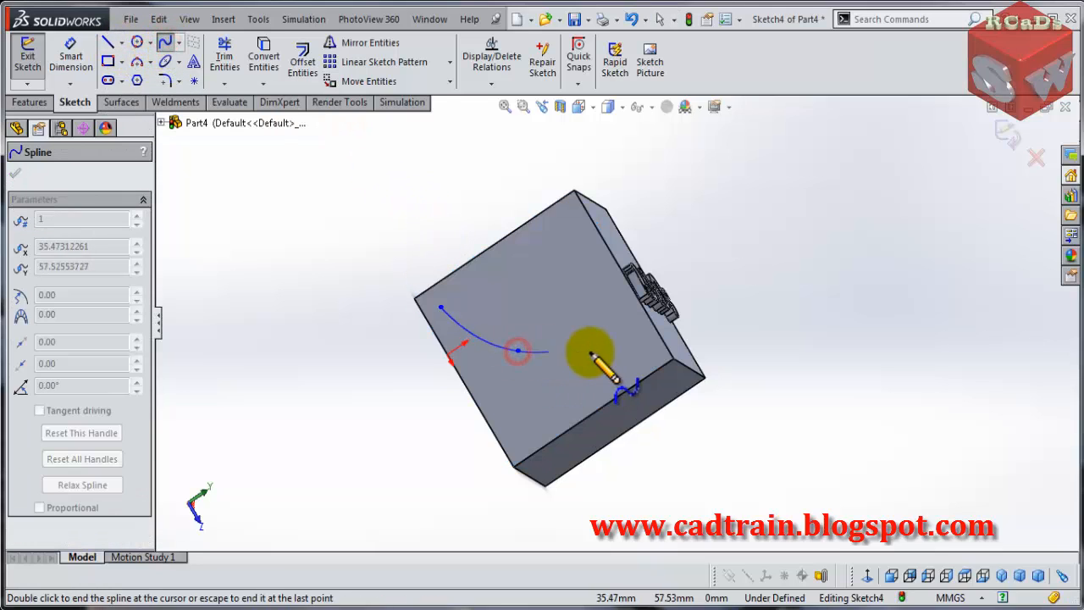
right_click(631, 331)
click(678, 205)
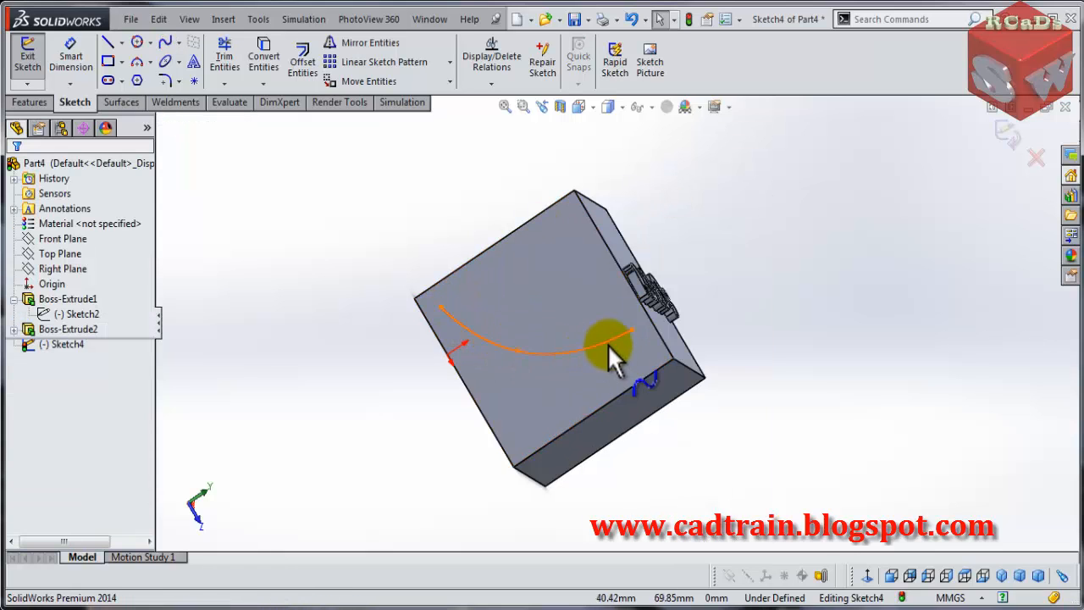
- Start sketch text with RCaDs and select the spline as the text's curve
click(192, 66)
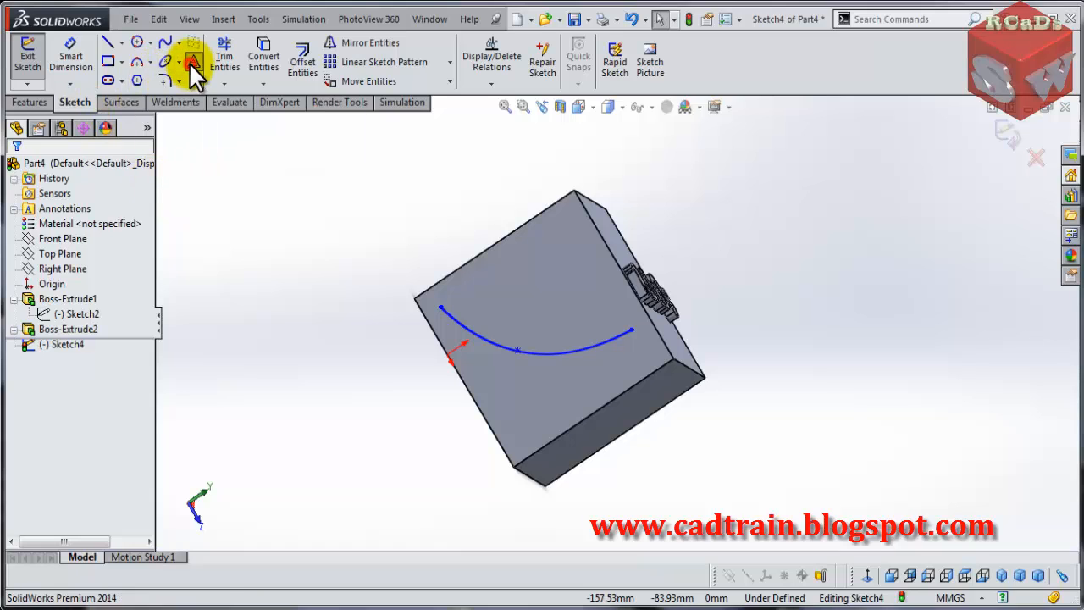
click(51, 320)
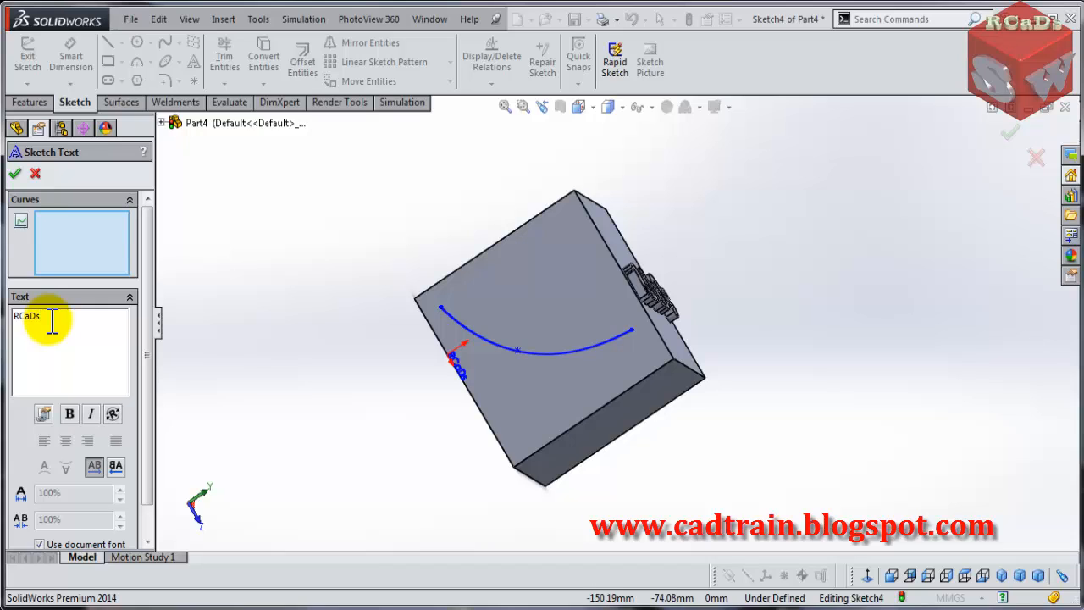
double_click(48, 319)
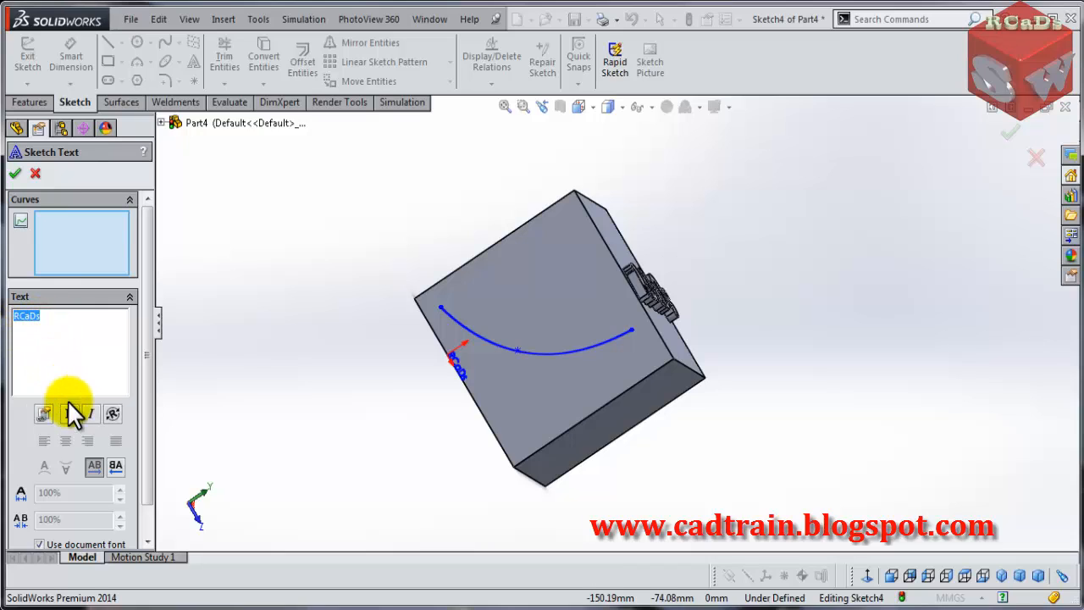
click(63, 215)
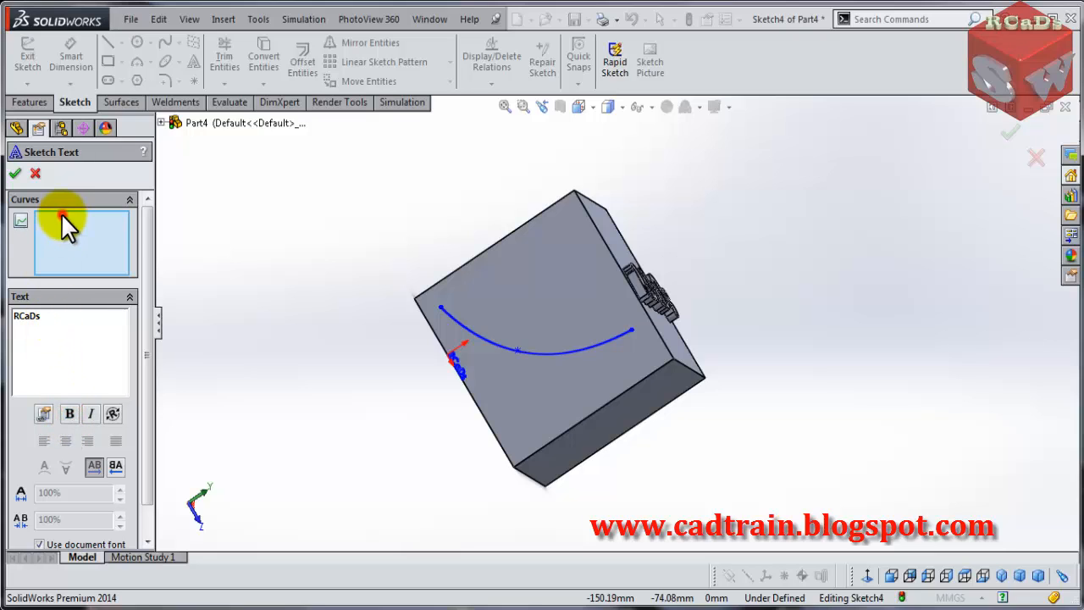
click(504, 342)
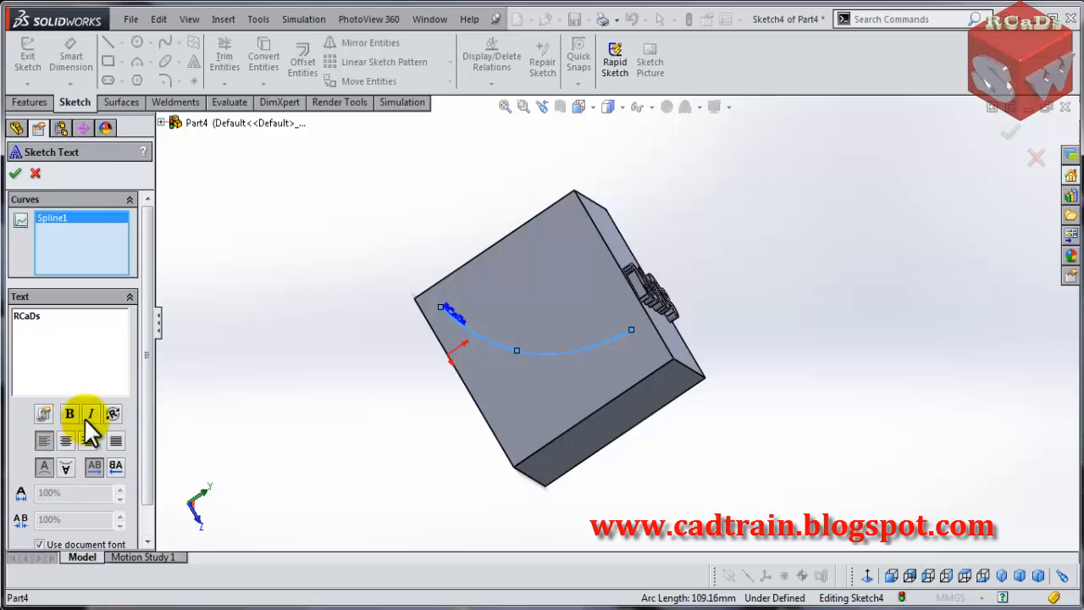
- Turn off the document font and choose Century Schoolbook at 100 points height
click(143, 421)
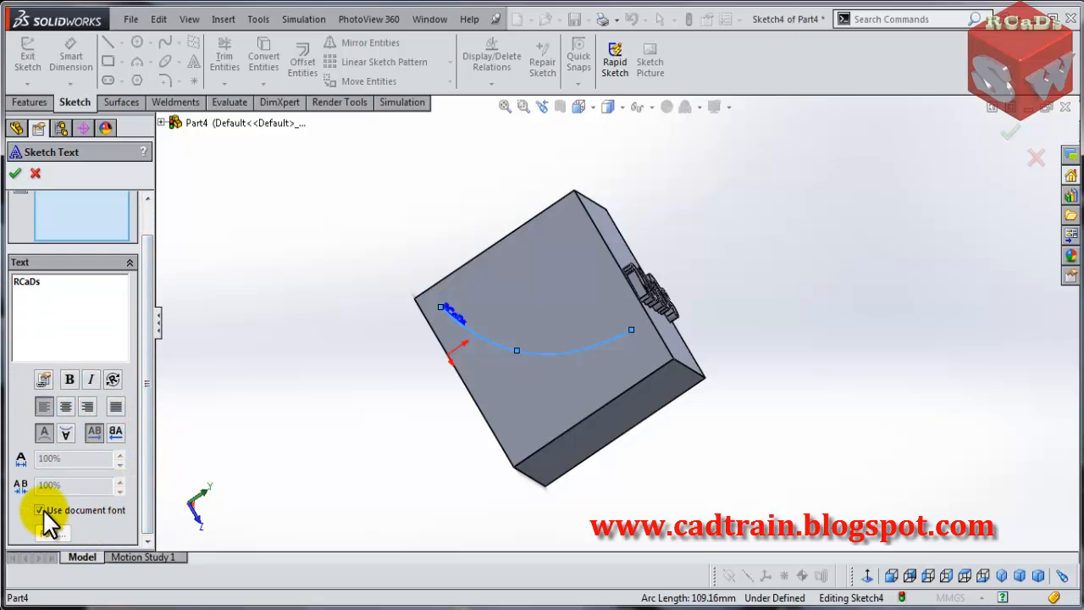
click(39, 509)
click(52, 533)
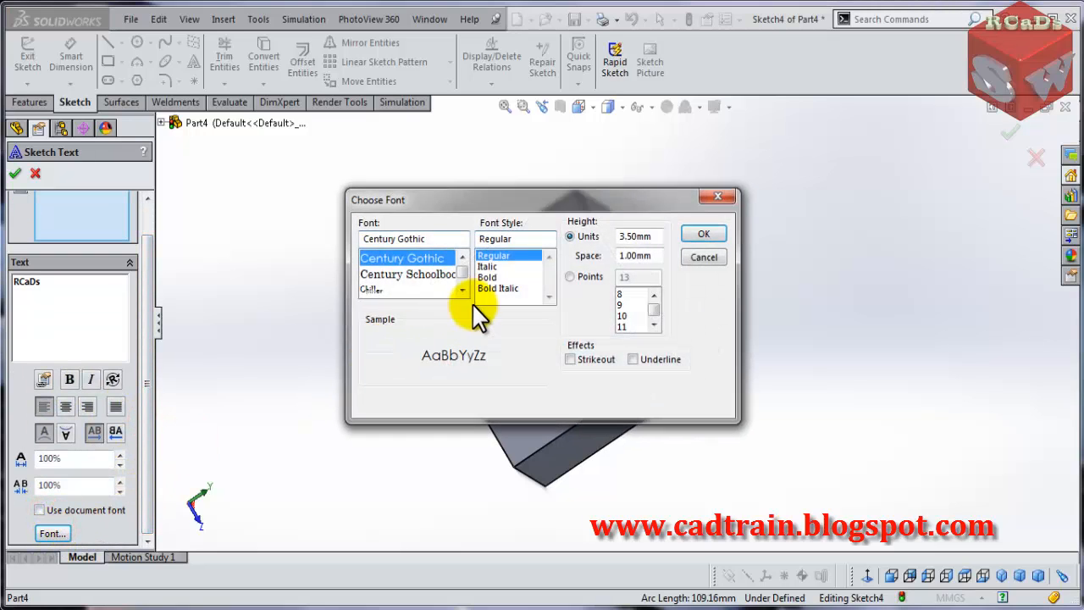
click(408, 275)
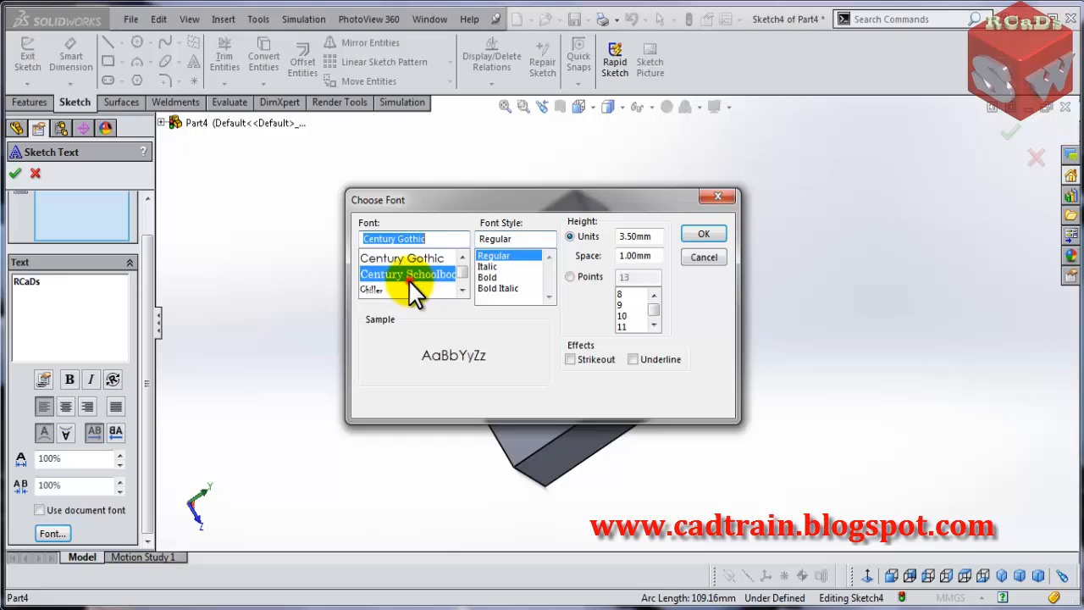
click(569, 276)
double_click(632, 277)
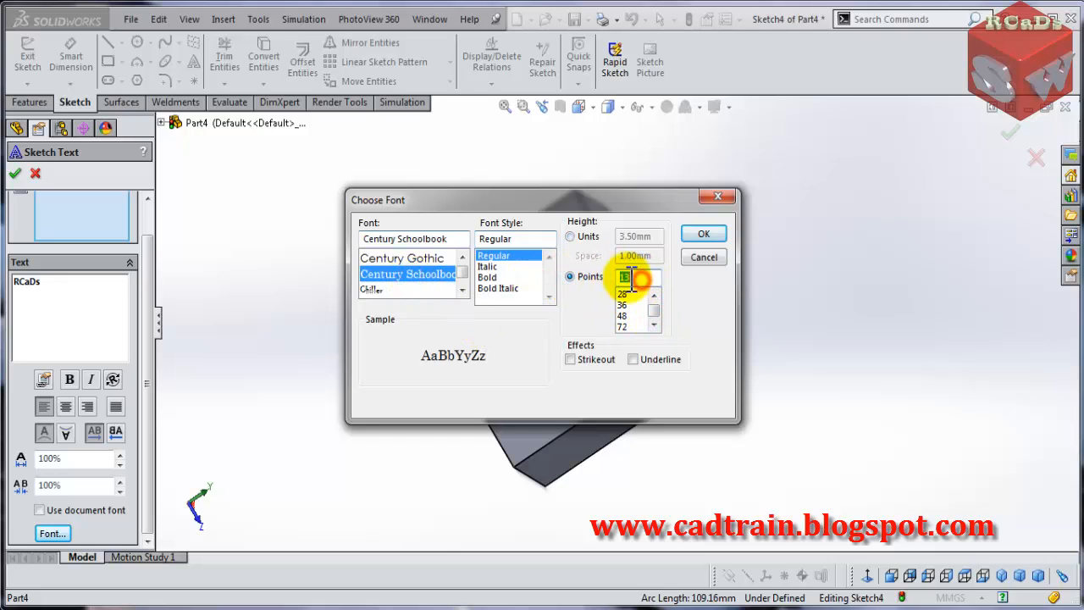
text(100)
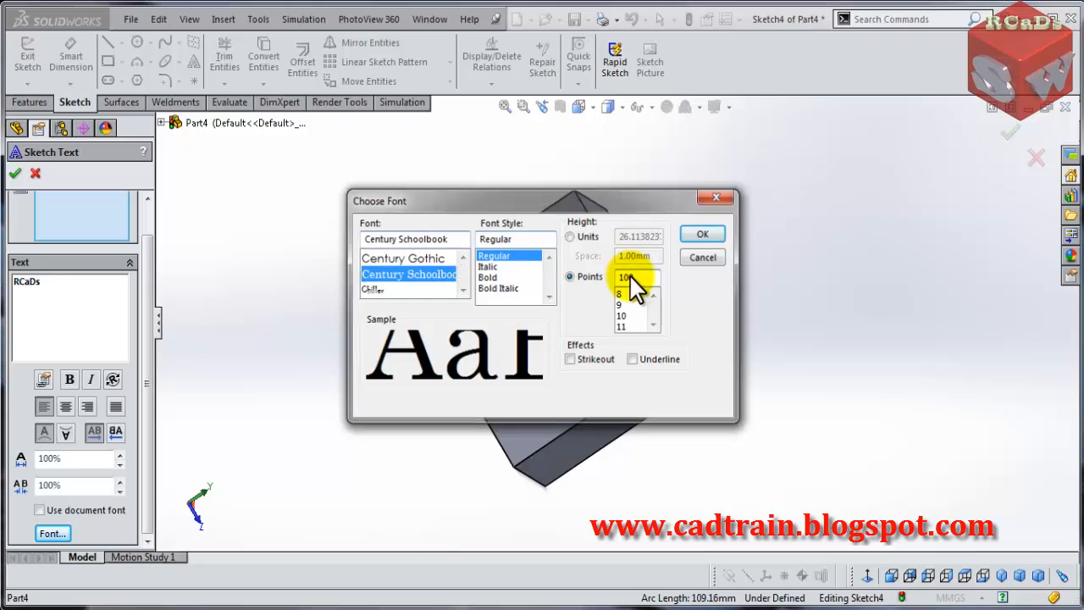
key(Return)
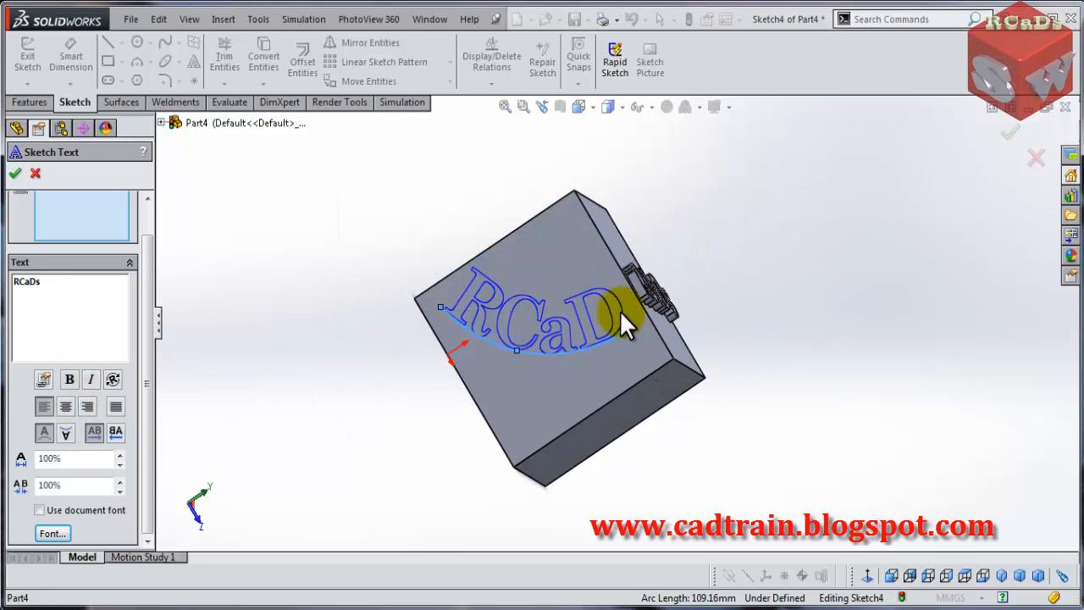
- Set the text's width factor to 80% and accept the sketch text
click(118, 461)
click(117, 462)
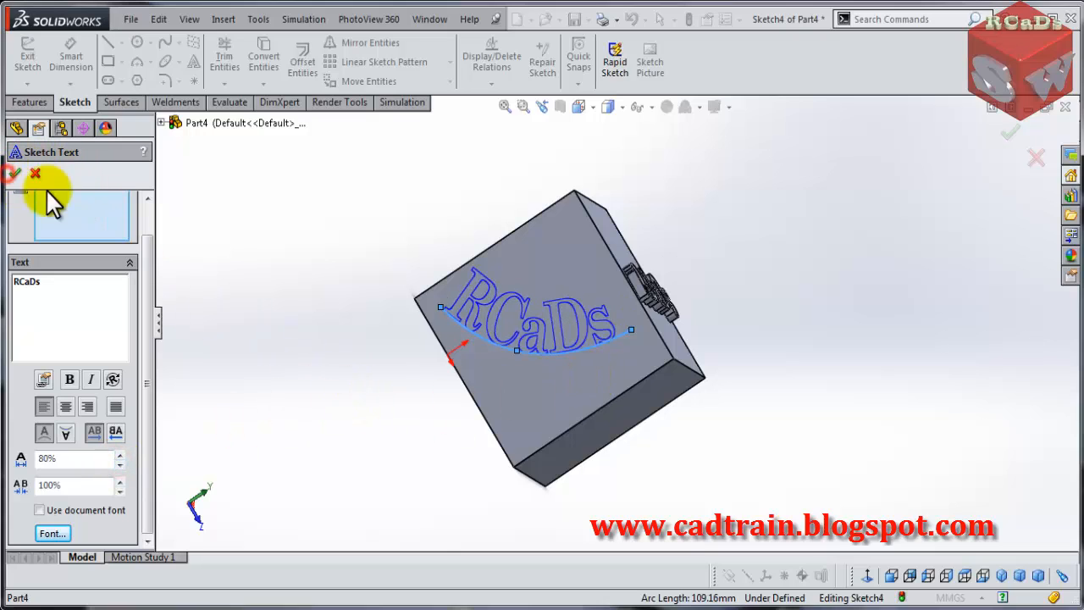
click(14, 174)
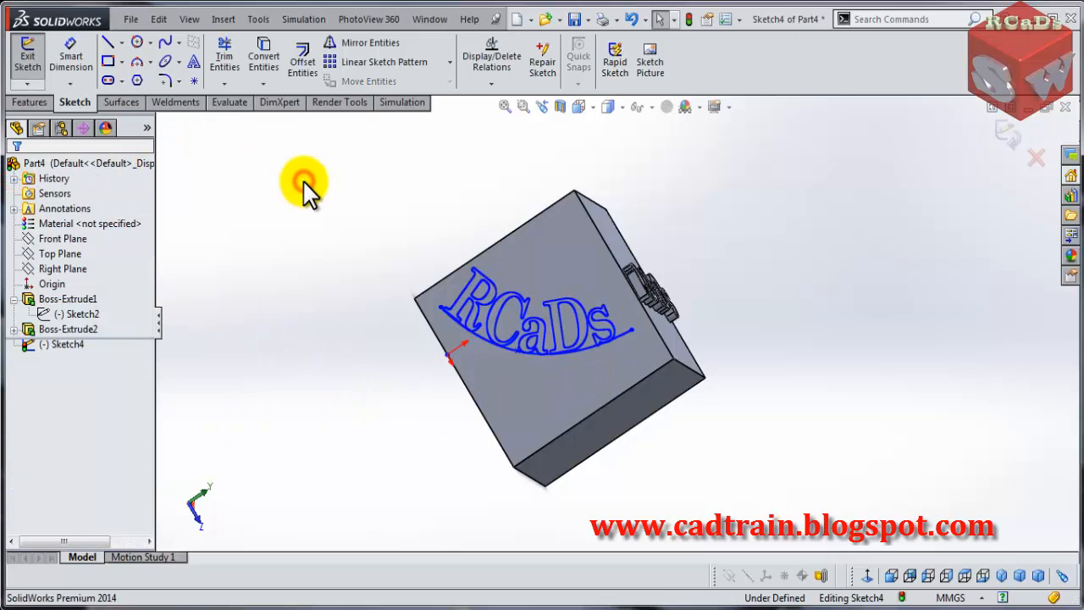
- Make the spline construction geometry and extrude the curved text as a 5 mm boss
click(31, 103)
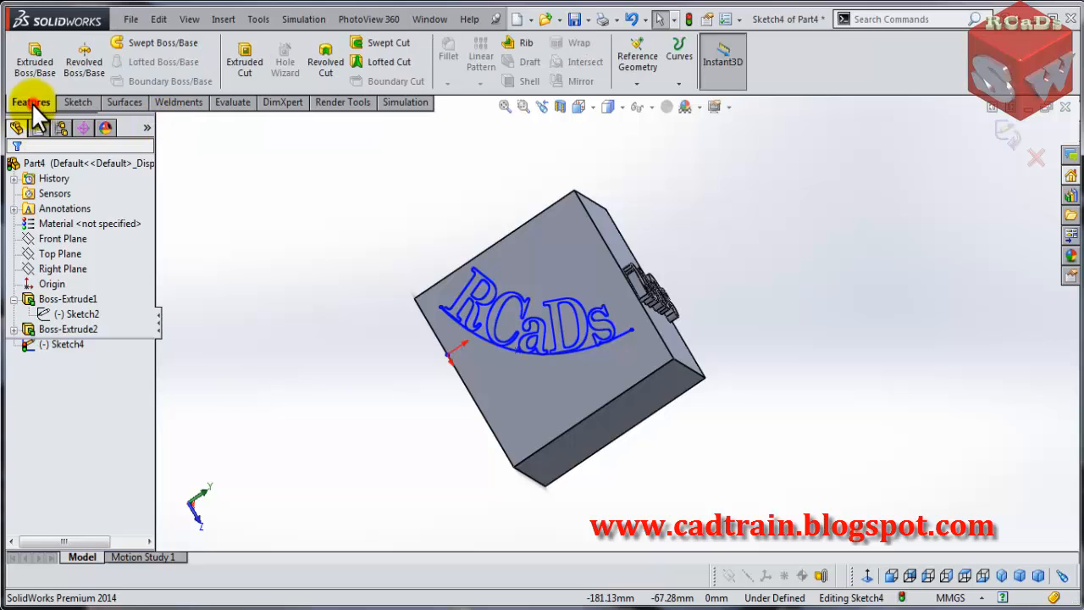
click(34, 53)
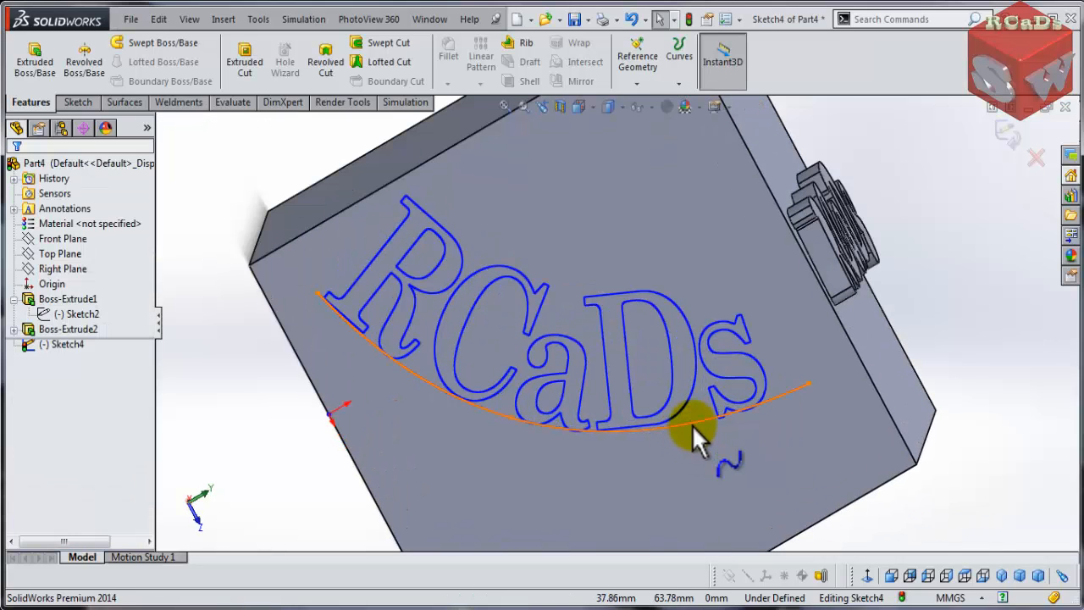
click(692, 425)
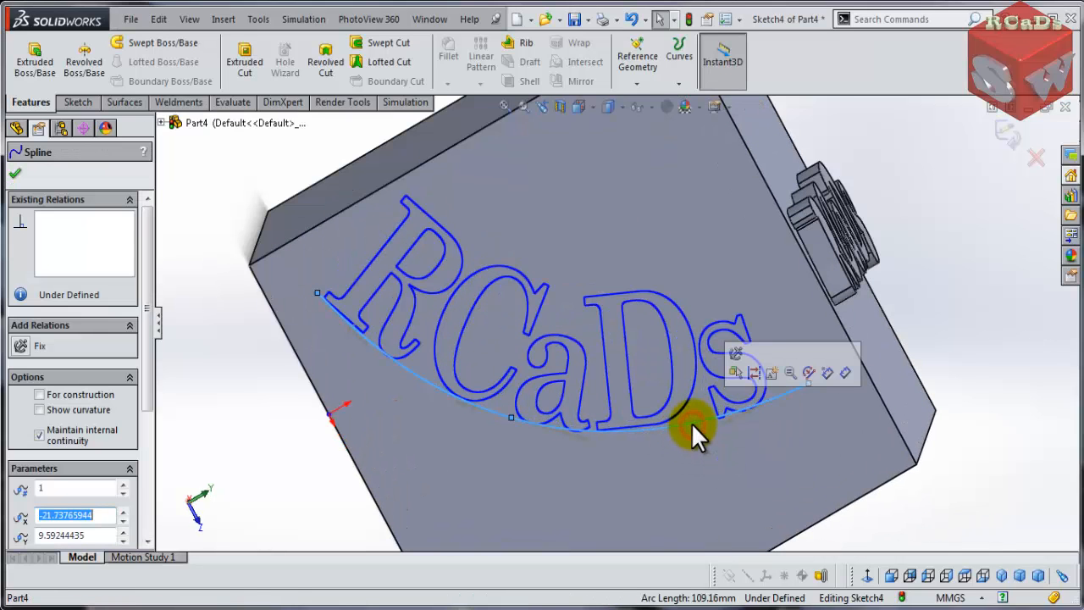
click(754, 373)
click(16, 128)
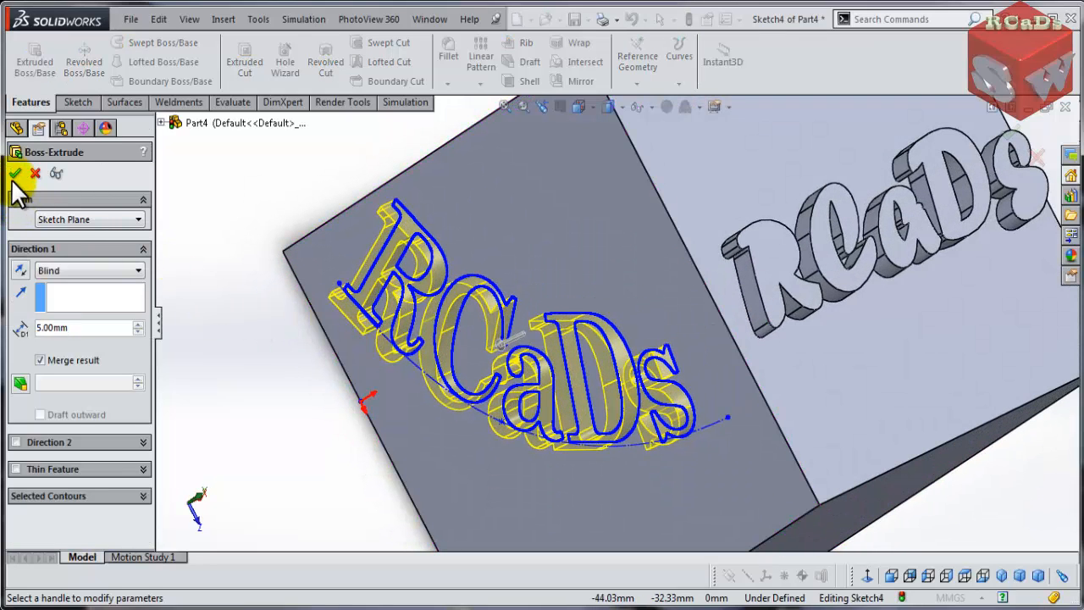
key(Return)
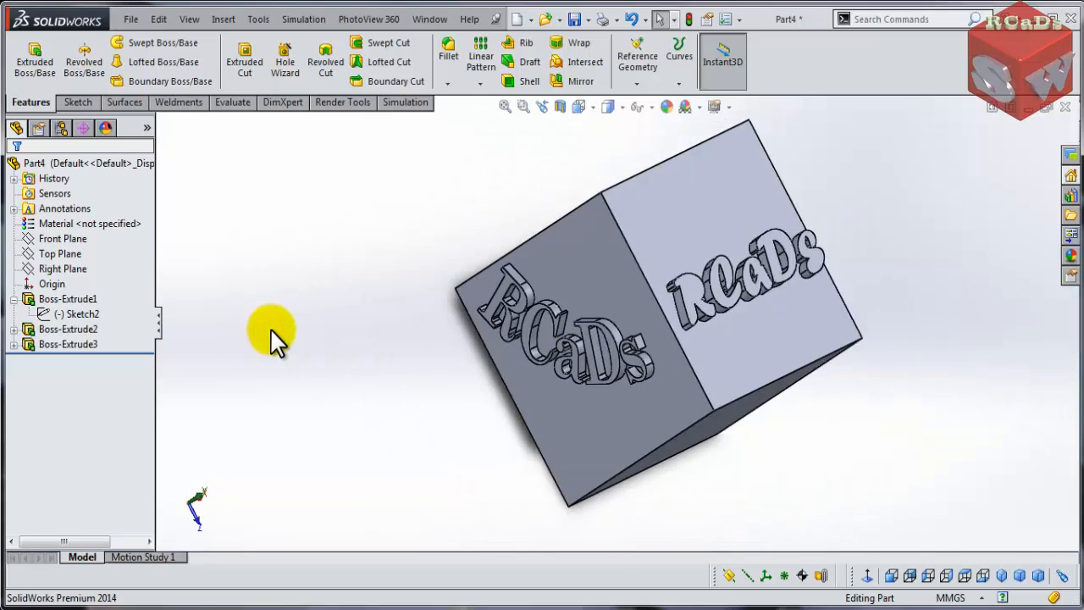
- Orient the view to examine both extruded text features on the cube
middle_drag(273, 331, 295, 416)
key(space)
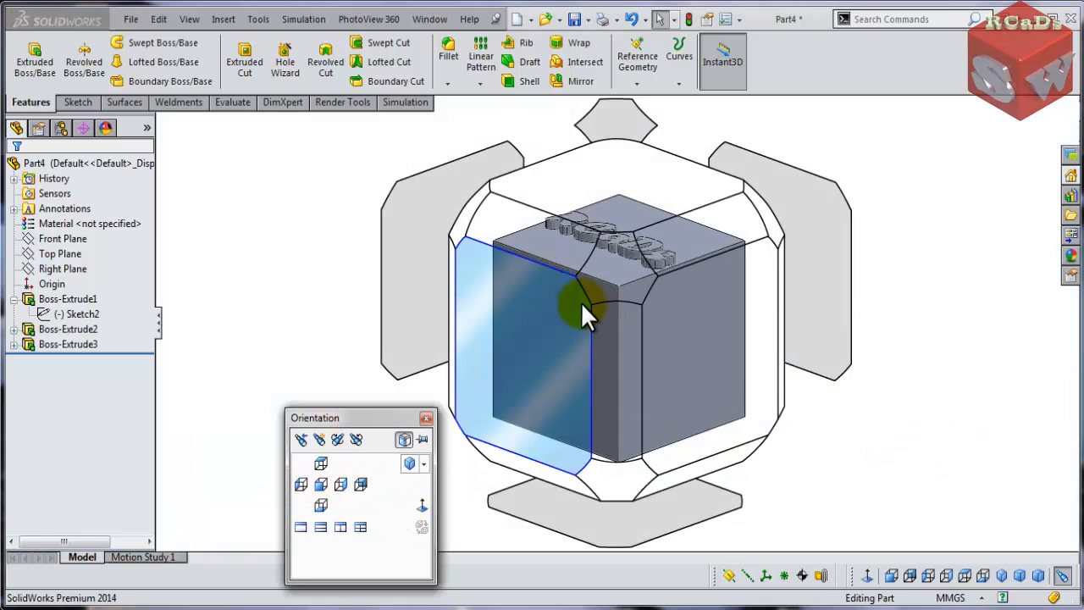
click(625, 293)
middle_drag(433, 249, 395, 355)
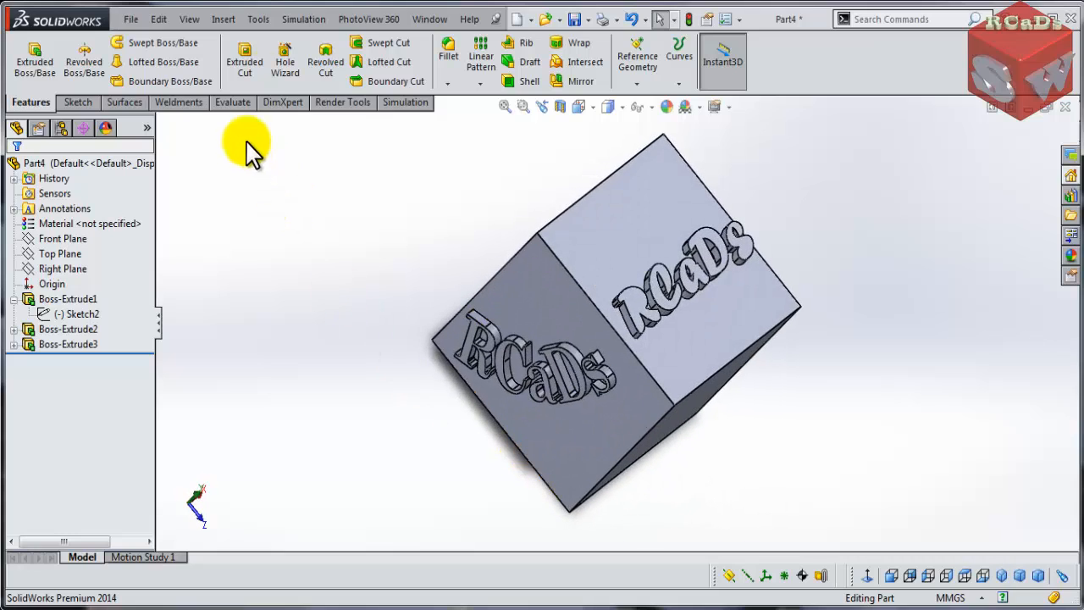
click(85, 99)
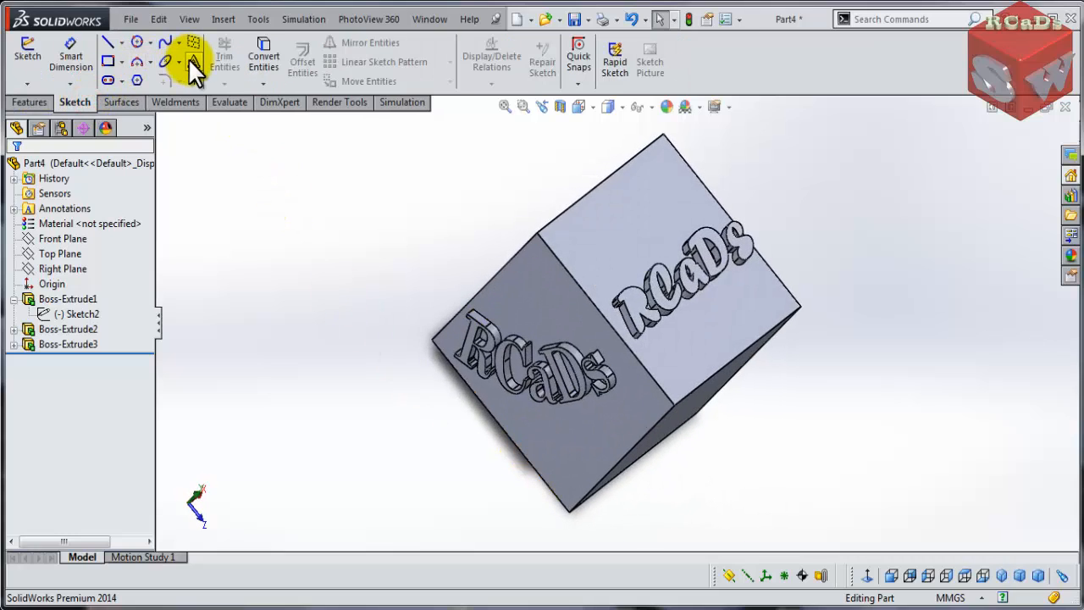